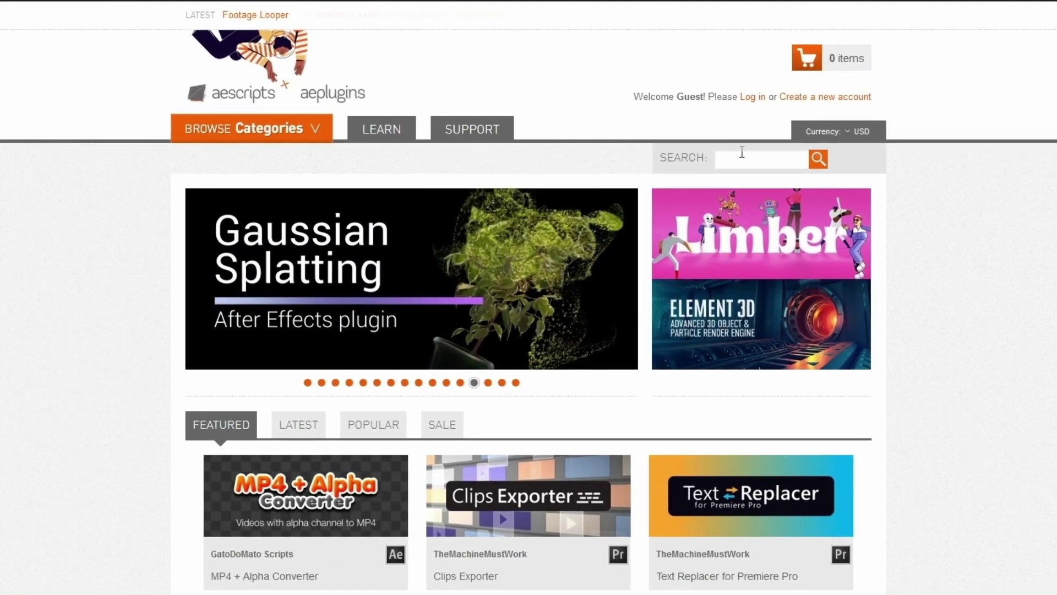
Step: Search the plugin store for Gaussian Splatting and open the product pages for After Effects and DaVinci Resolve
type("s")
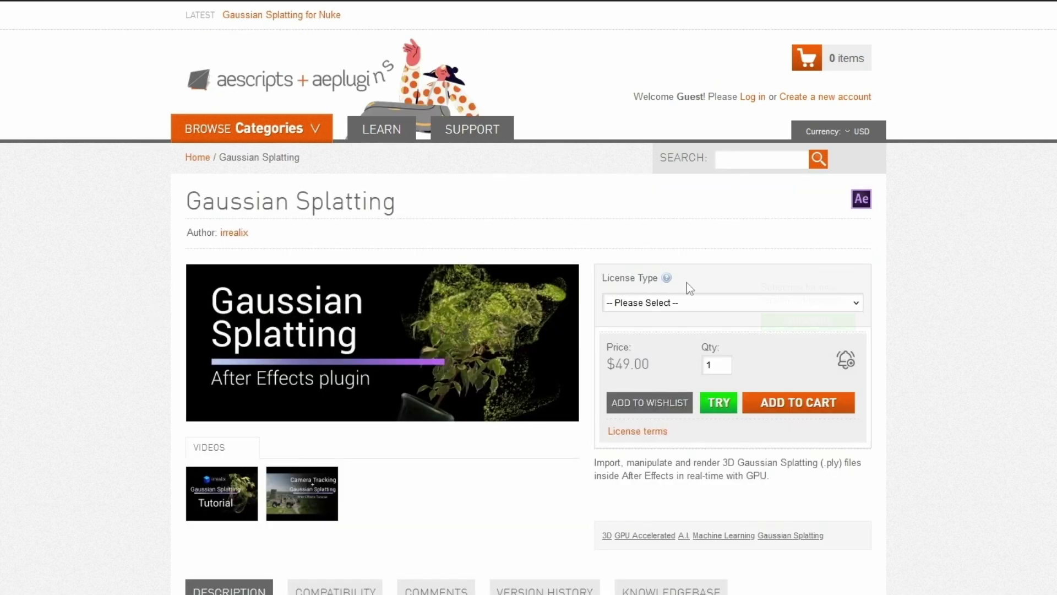
scroll(609, 243, "down", 1)
scroll(609, 243, "up", 1)
left_click(784, 128)
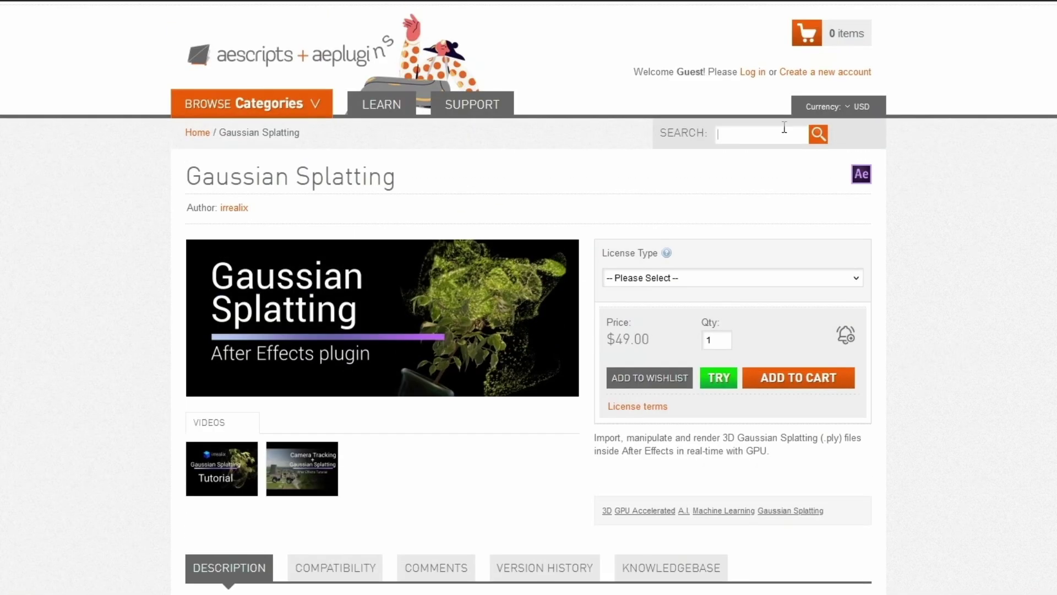
type("gaus")
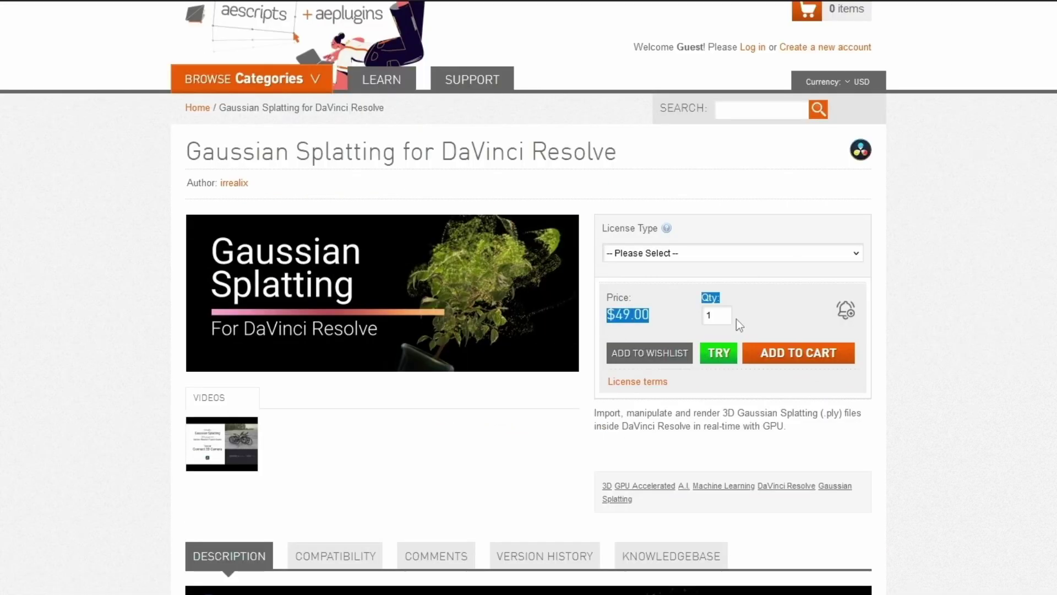
left_click(494, 428)
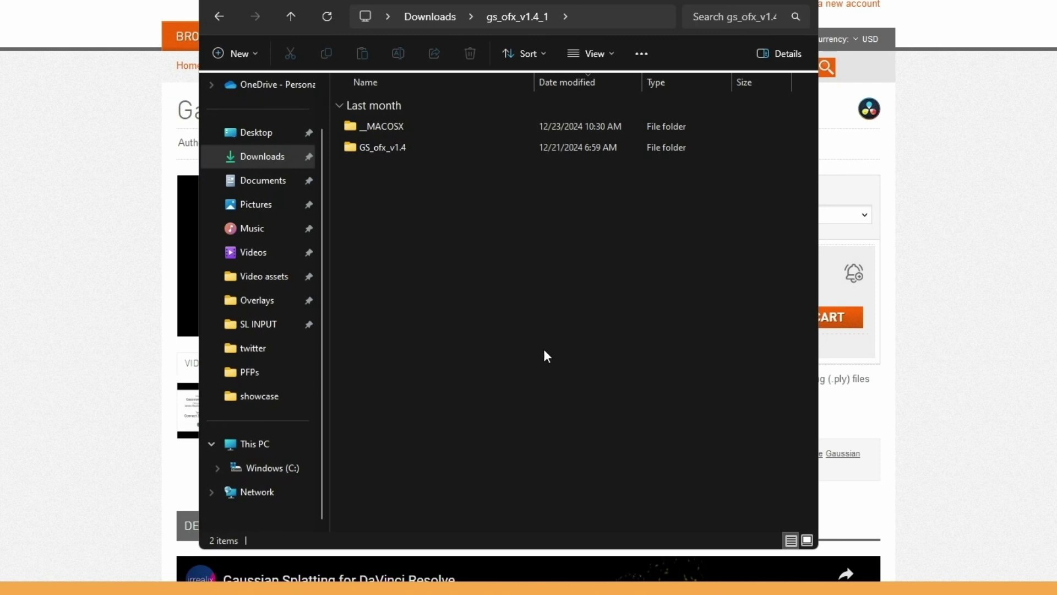
Step: Copy the GaussianSplatting.ofx.bundle folder from the windows folder inside GS_ofx_v1.4
double_click(415, 144)
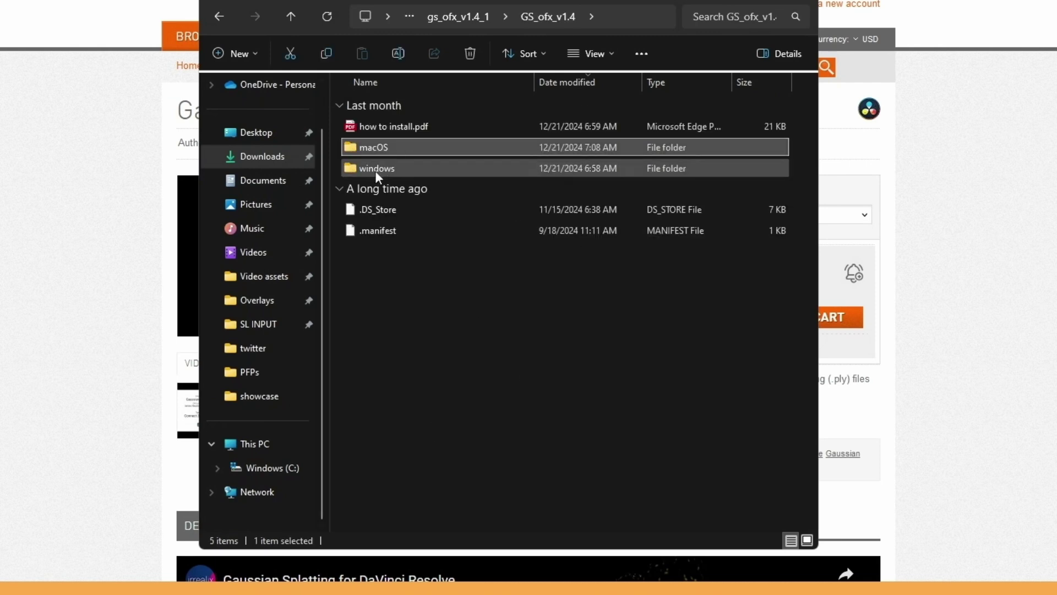
double_click(375, 169)
left_click(375, 171)
left_click(476, 413)
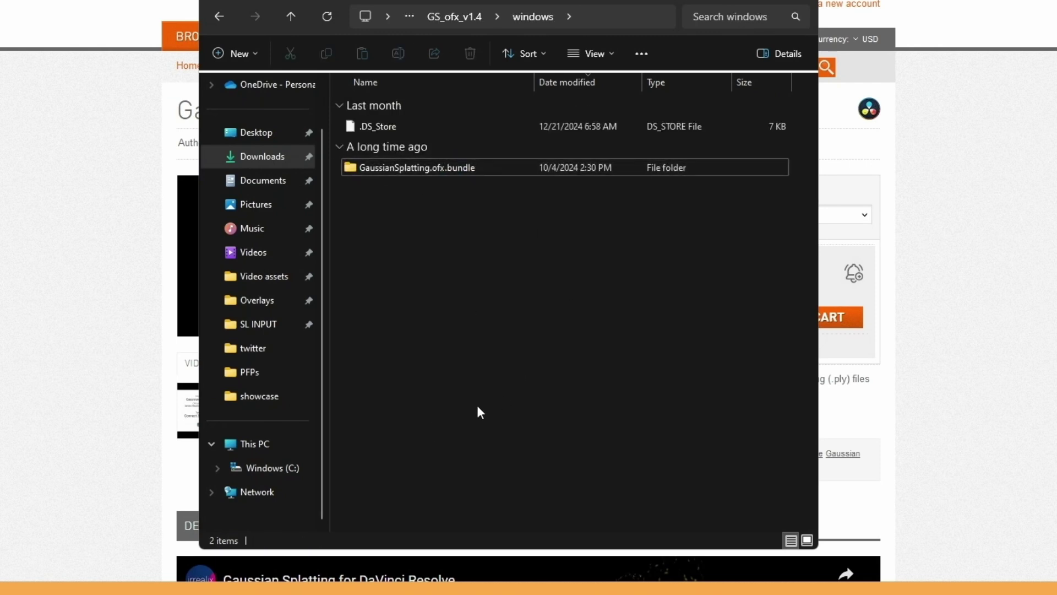
left_click(410, 167)
key("ctrl+c")
Step: Open the OFX plugin folder at C:\Program Files\Common Files\OFX\Plugins
double_click(427, 114)
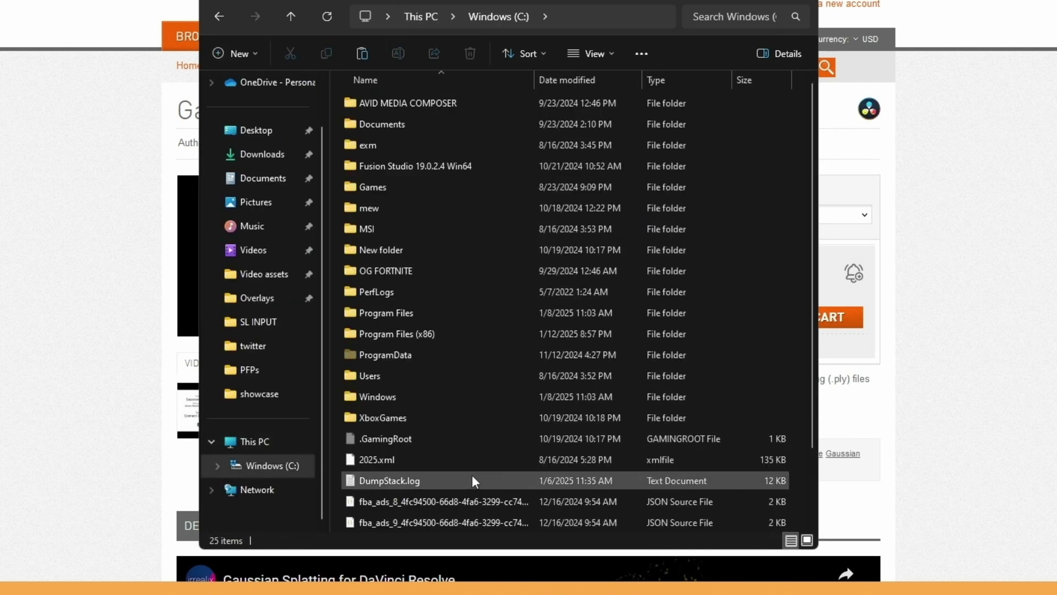
double_click(414, 313)
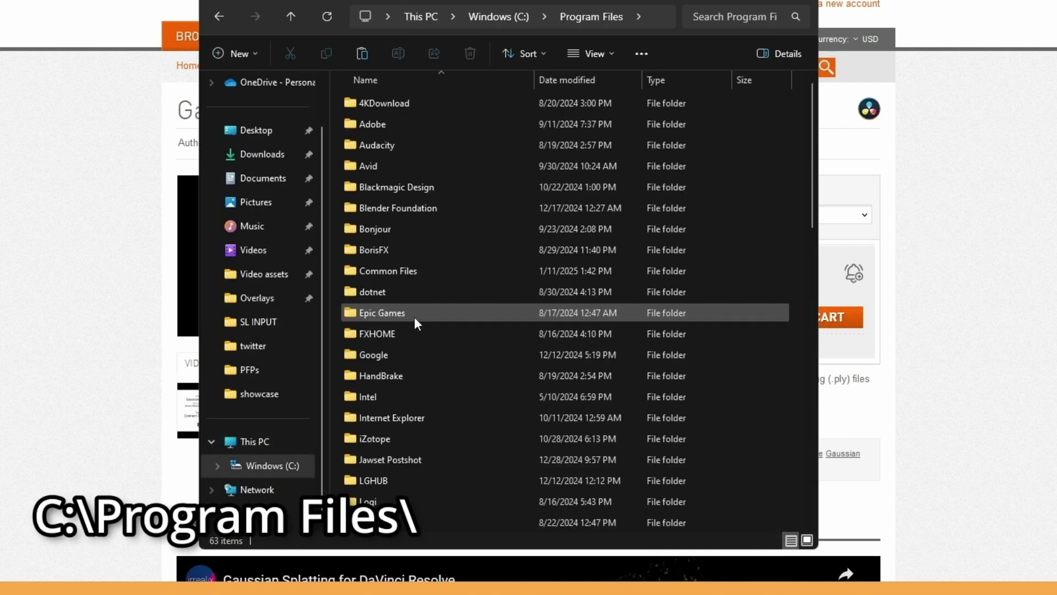
double_click(393, 270)
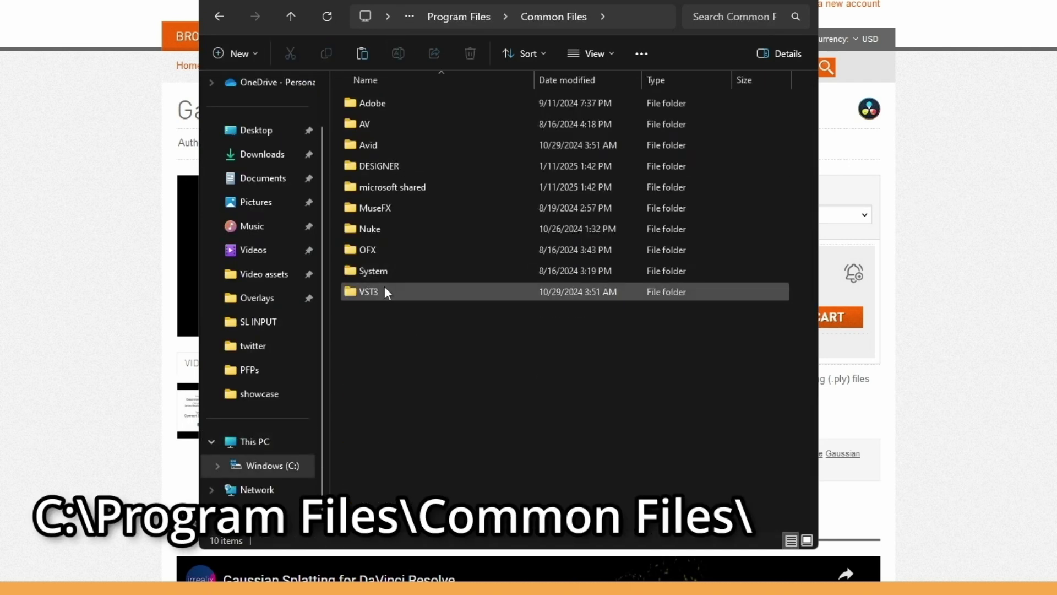
double_click(384, 253)
double_click(397, 103)
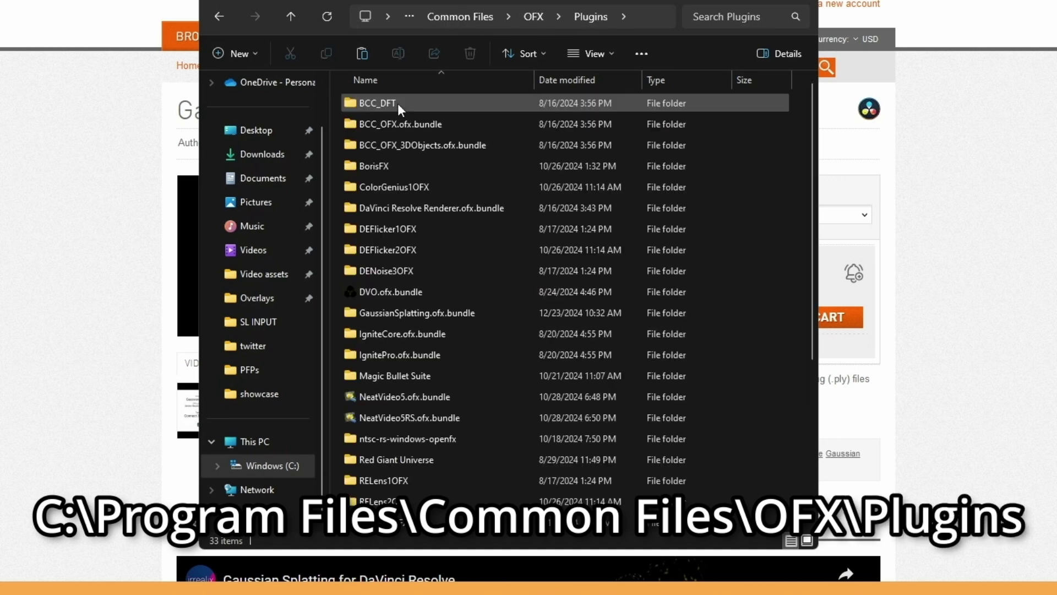
left_click(789, 373)
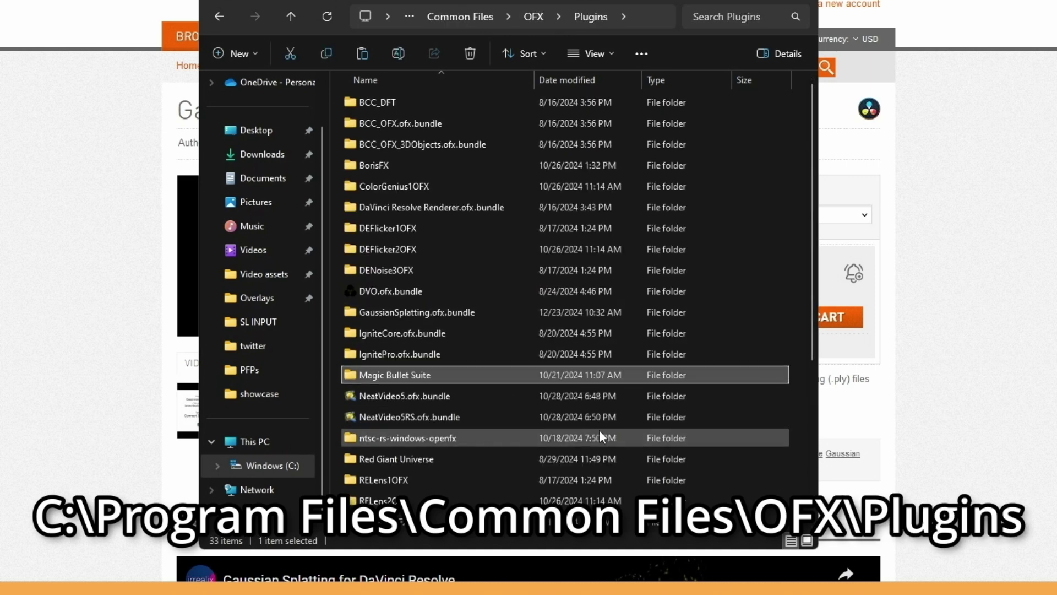
scroll(600, 435, "down", 4)
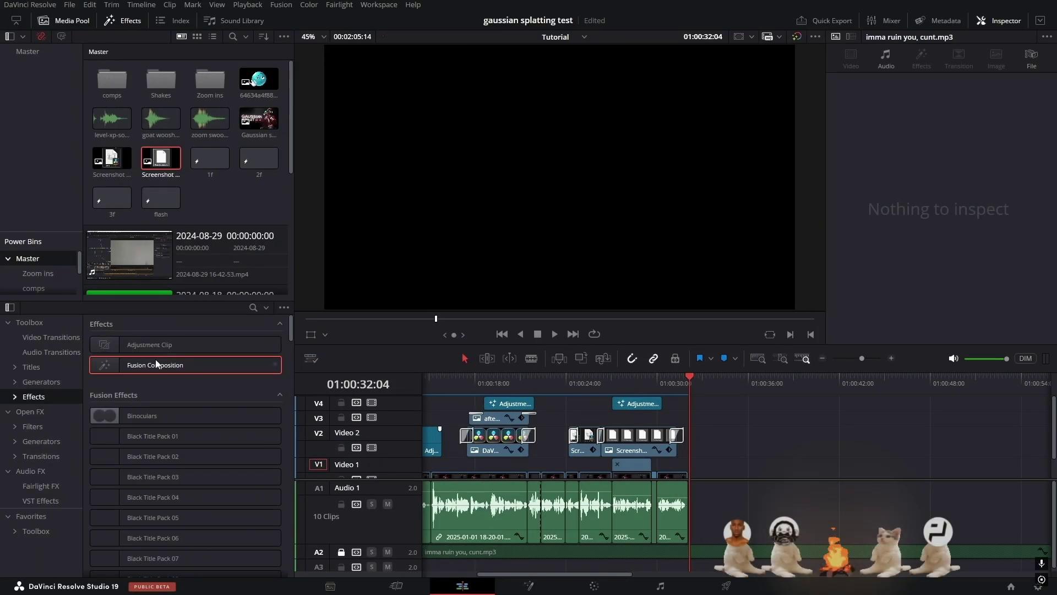
Step: In DaVinci Resolve, add a Fusion Composition to Video 1 after the last clip and open it in Fusion
left_click_drag(157, 364, 726, 469)
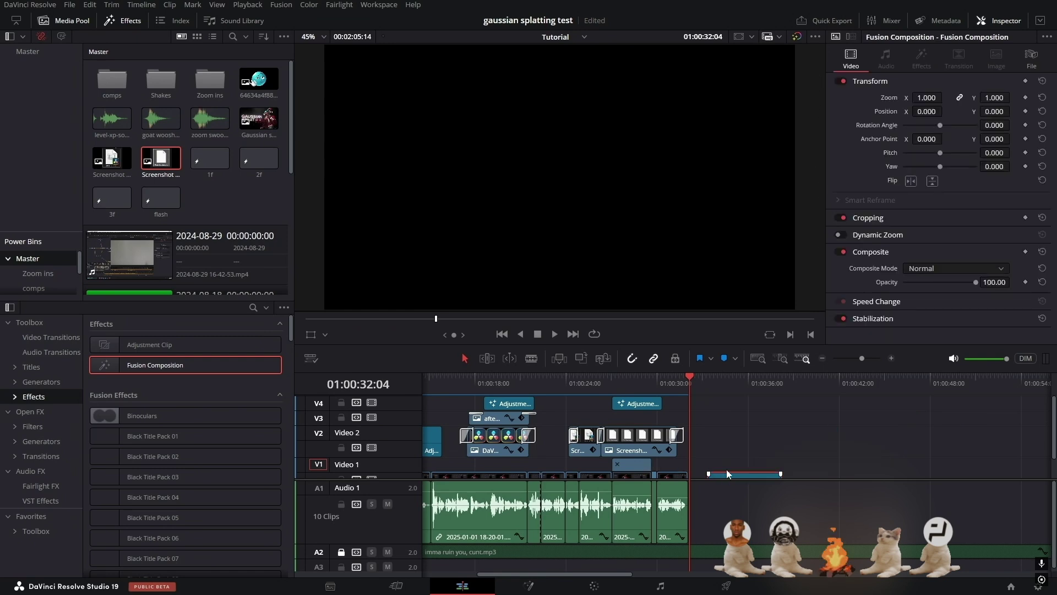
key("shift+5")
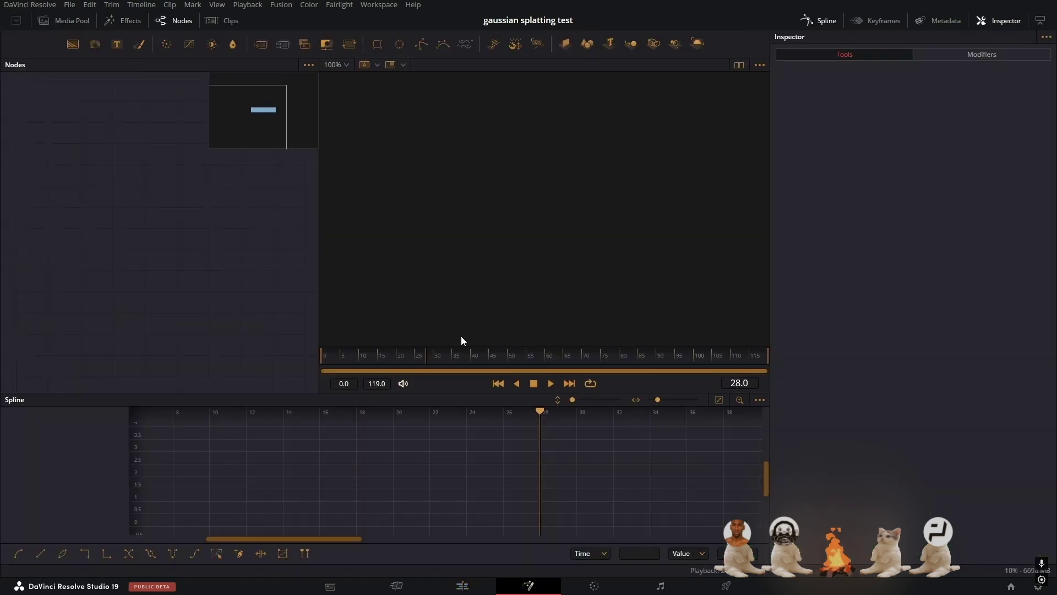
Step: Add a Gaussian Splatting node to the empty composition and display it in the viewer
key("shift+space")
type("G")
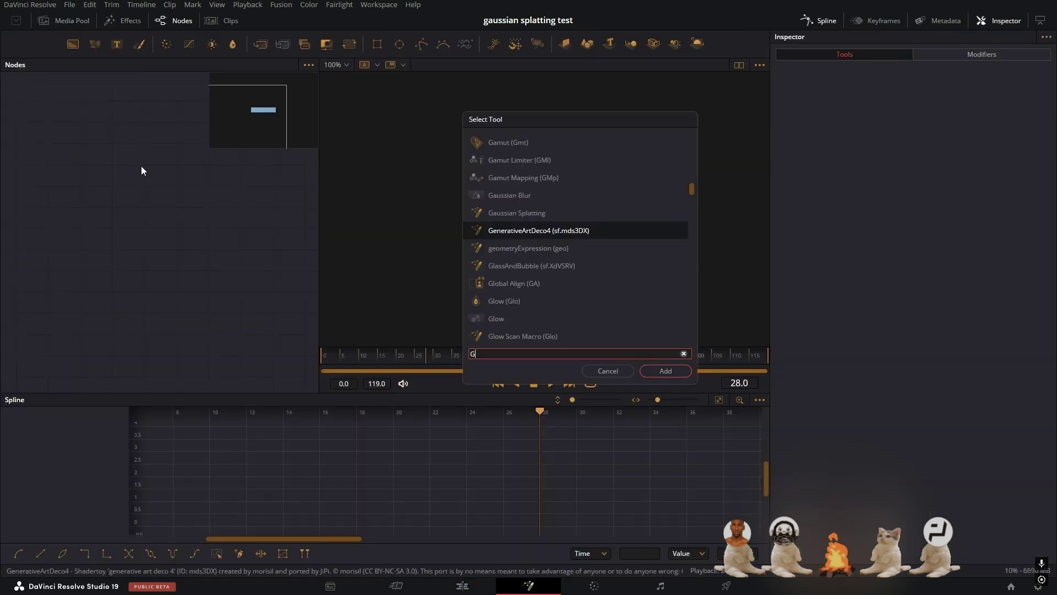
type("AUSS")
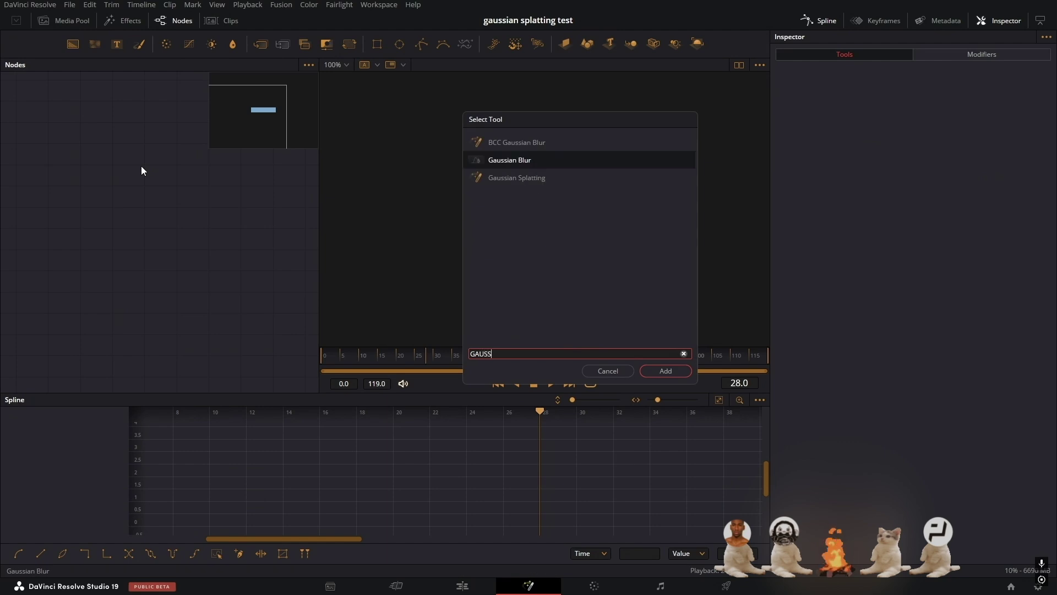
key("Down")
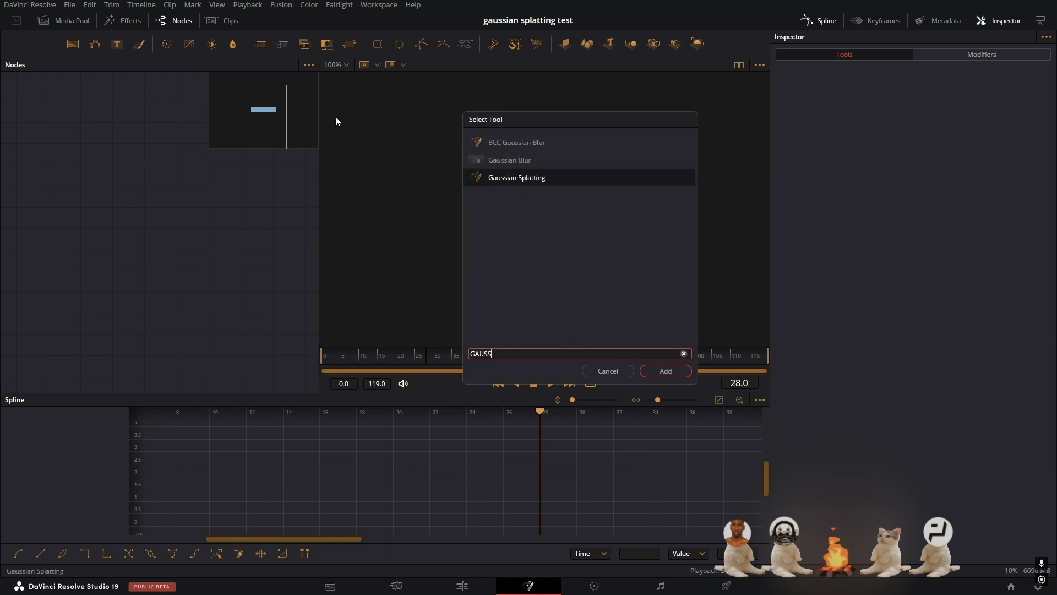
type("S")
key("Return")
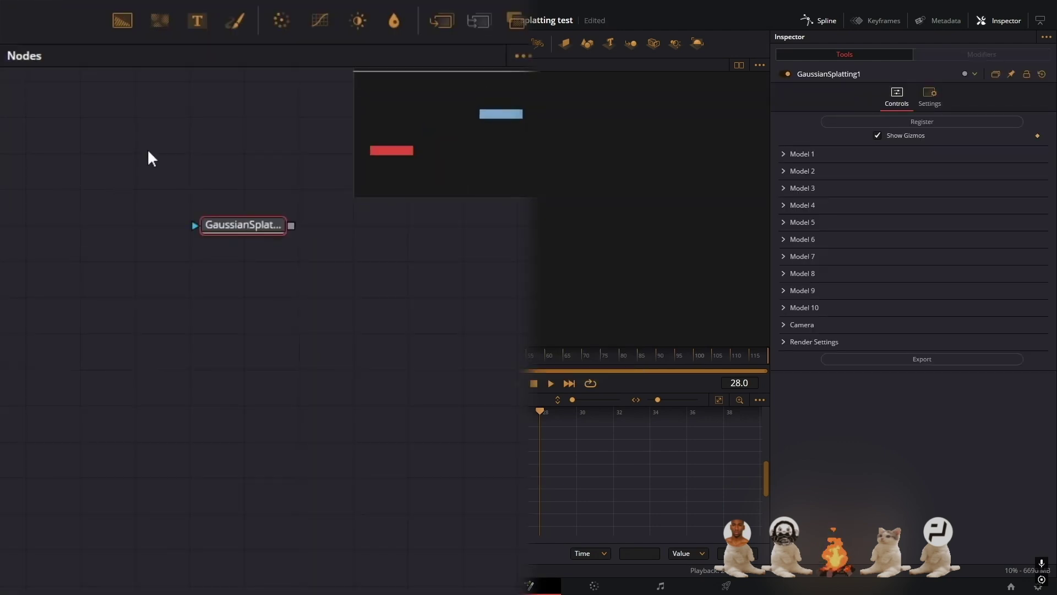
left_click(220, 239)
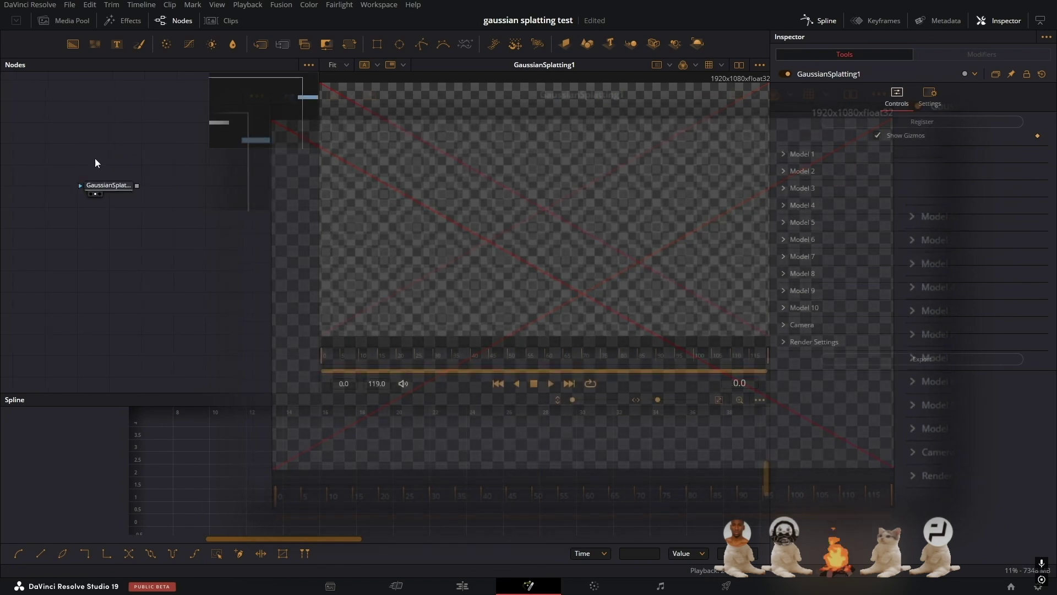
Step: Add a Clean Plate node and reposition the Gaussian Splatting node beside it
key("shift+space")
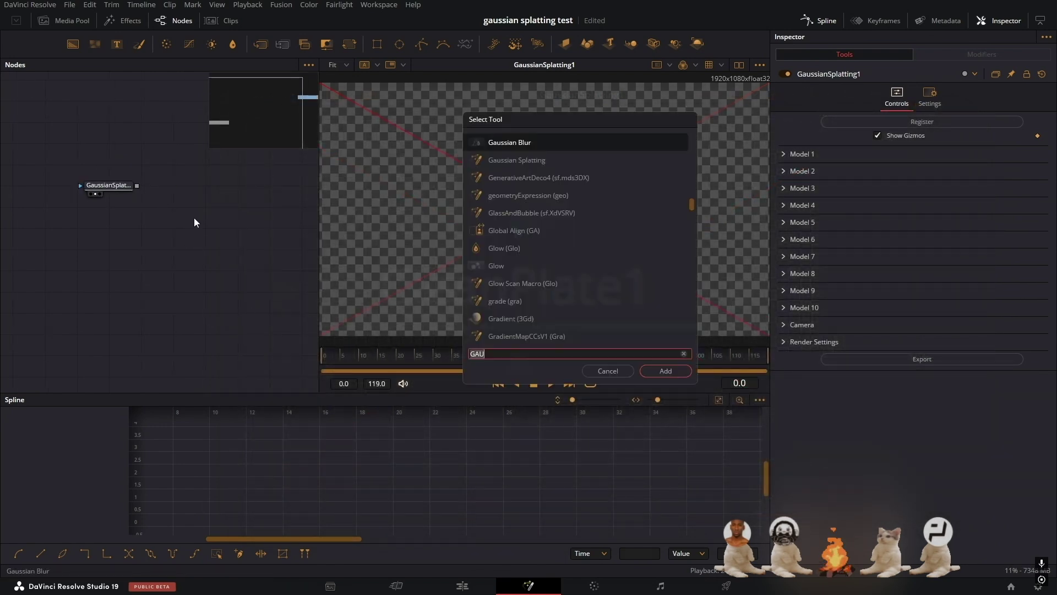
type("CLEA")
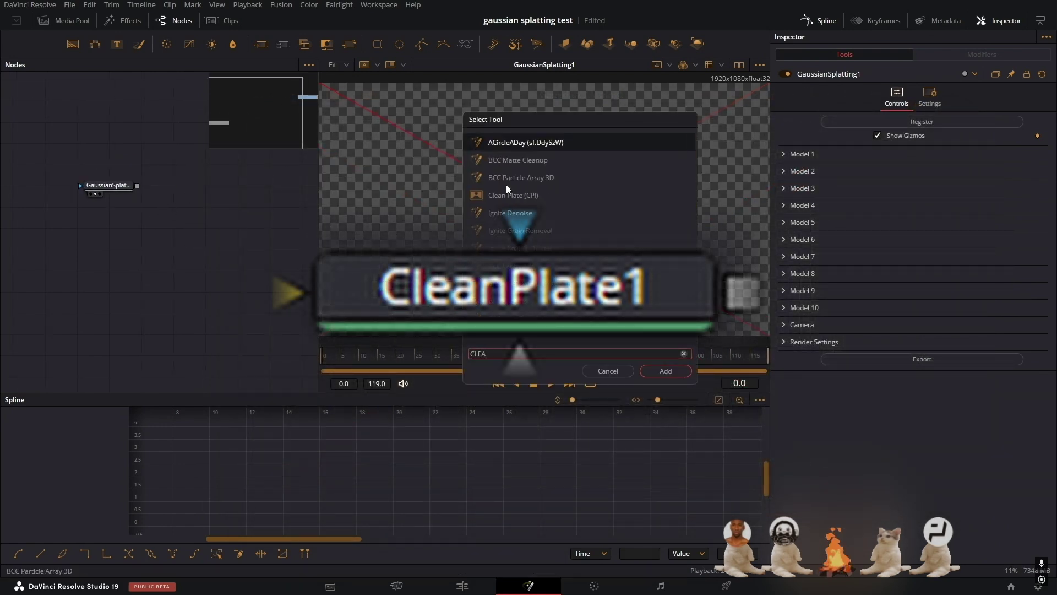
left_click(670, 371)
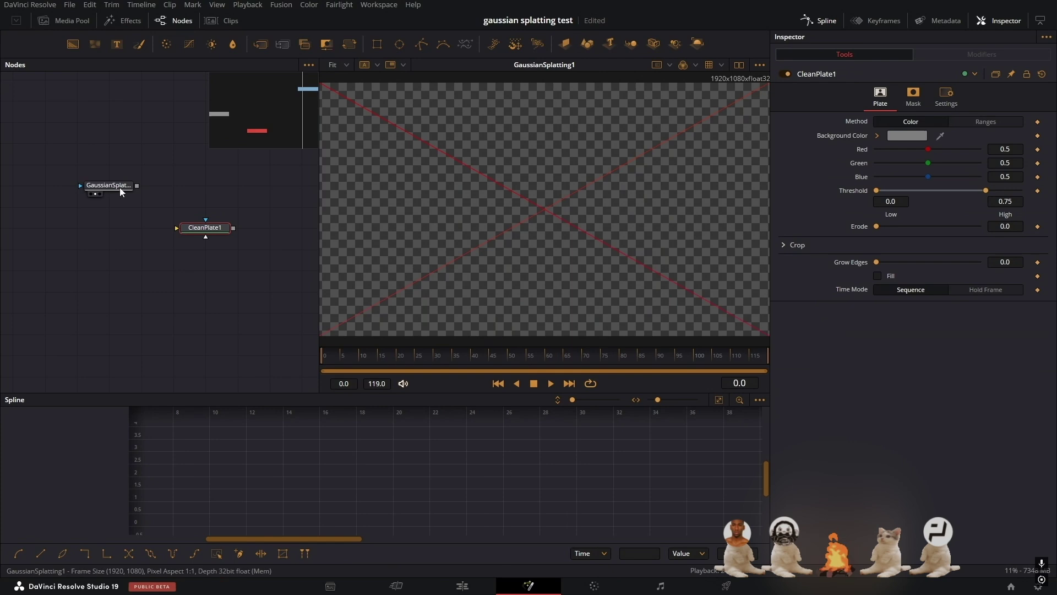
left_click_drag(120, 187, 120, 209)
Step: Add a second Gaussian Splatting node below the first and display it in the viewer
key("shift+space")
type("C")
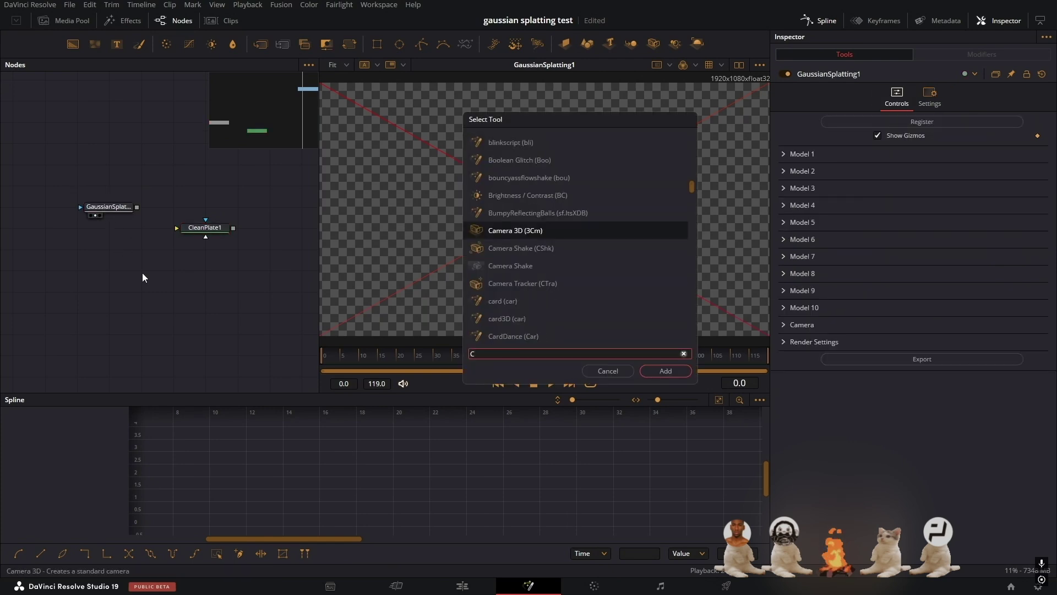
key("BackSpace")
type("GAU")
key("Down")
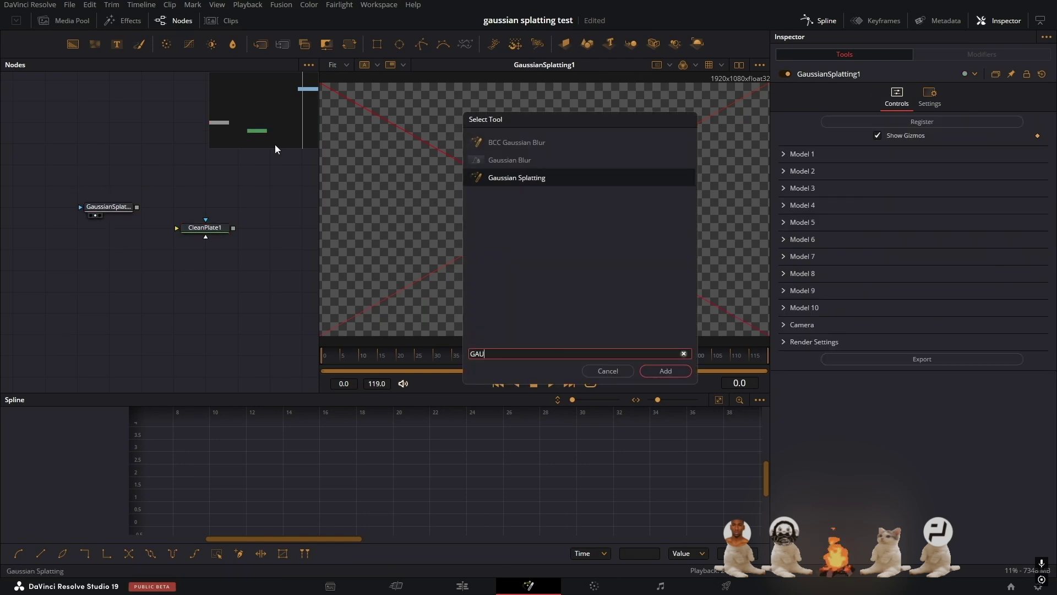
key("Return")
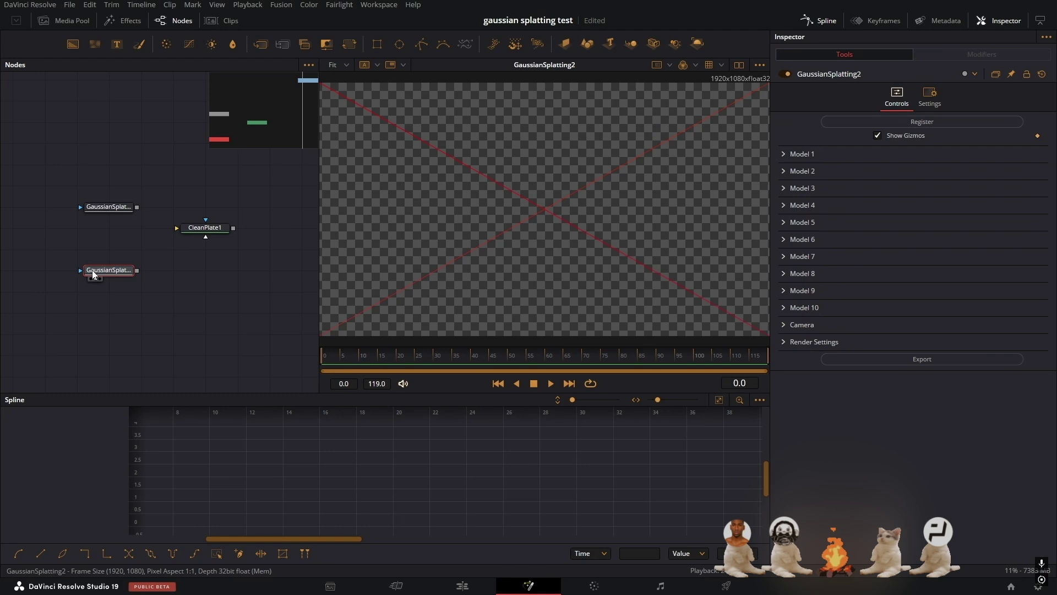
Step: Rename the second Gaussian Splatting node as watermark
key("F2")
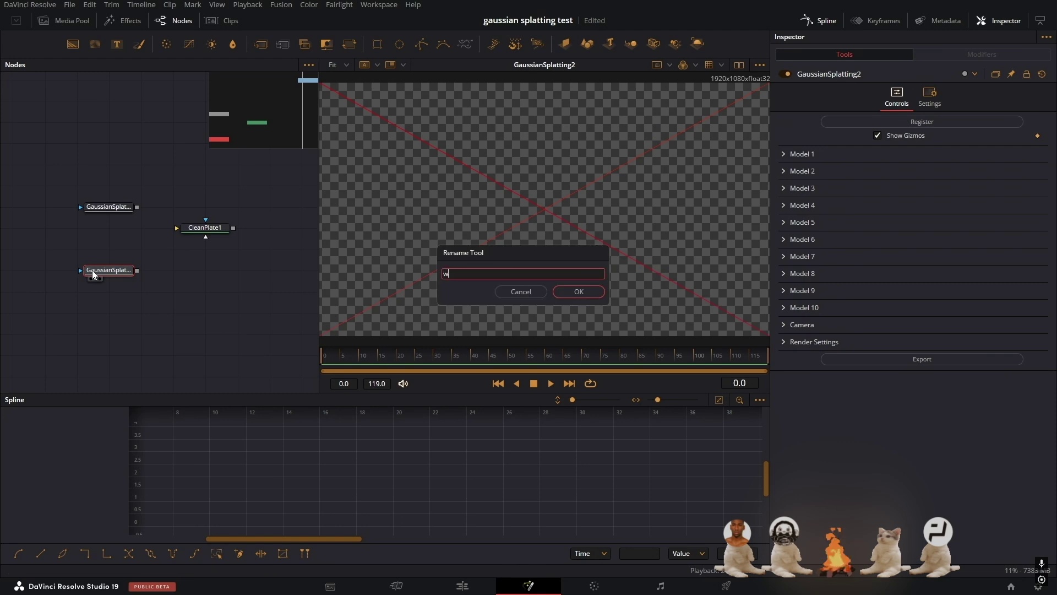
type("watermark")
key("Return")
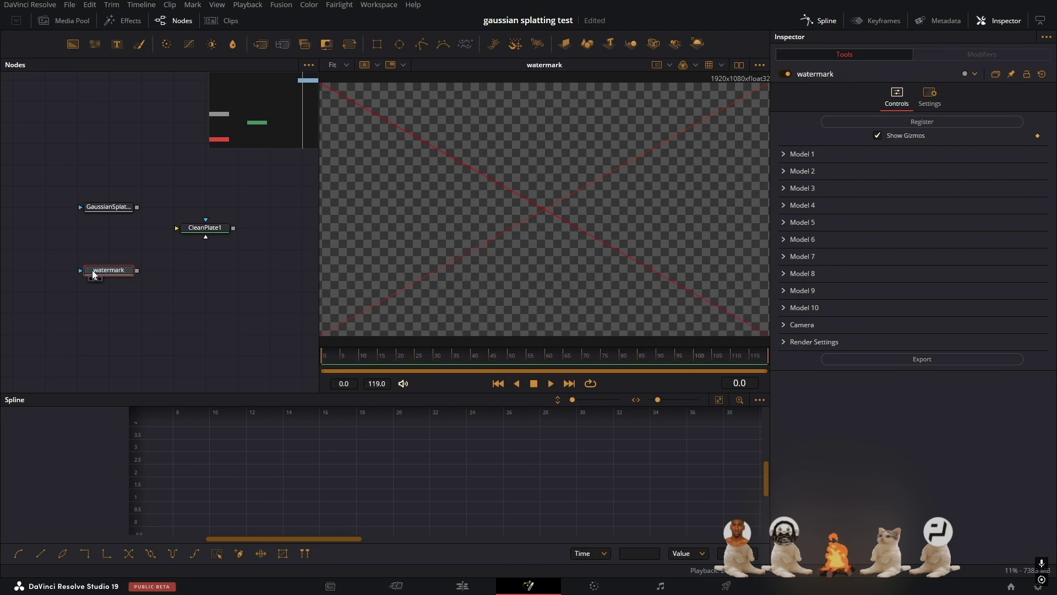
Step: Connect the first Gaussian Splatting node to the Clean Plate's yellow input and the watermark node to its white input
left_click(201, 225)
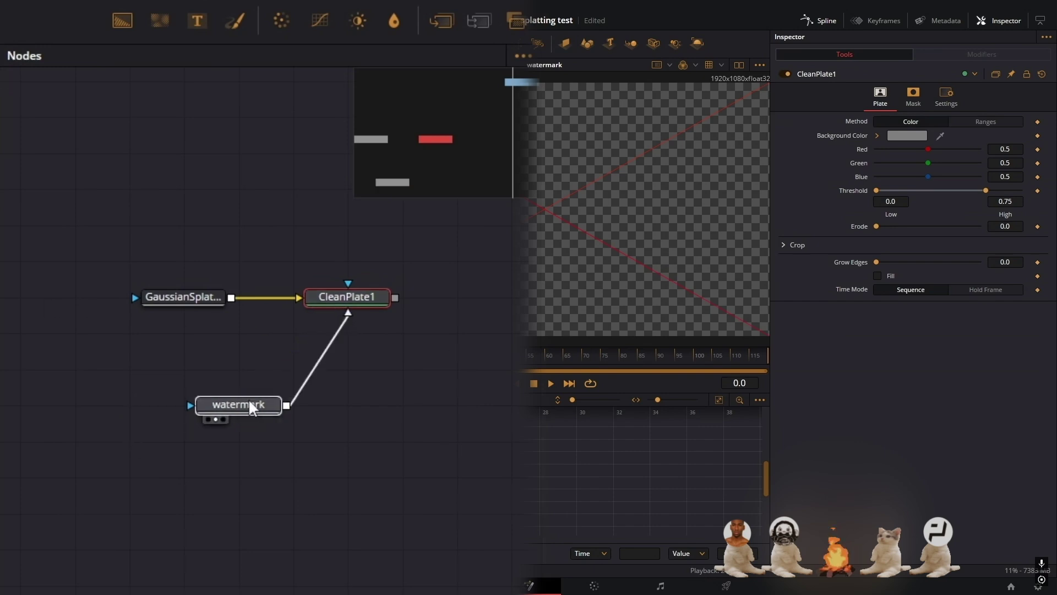
left_click(248, 406)
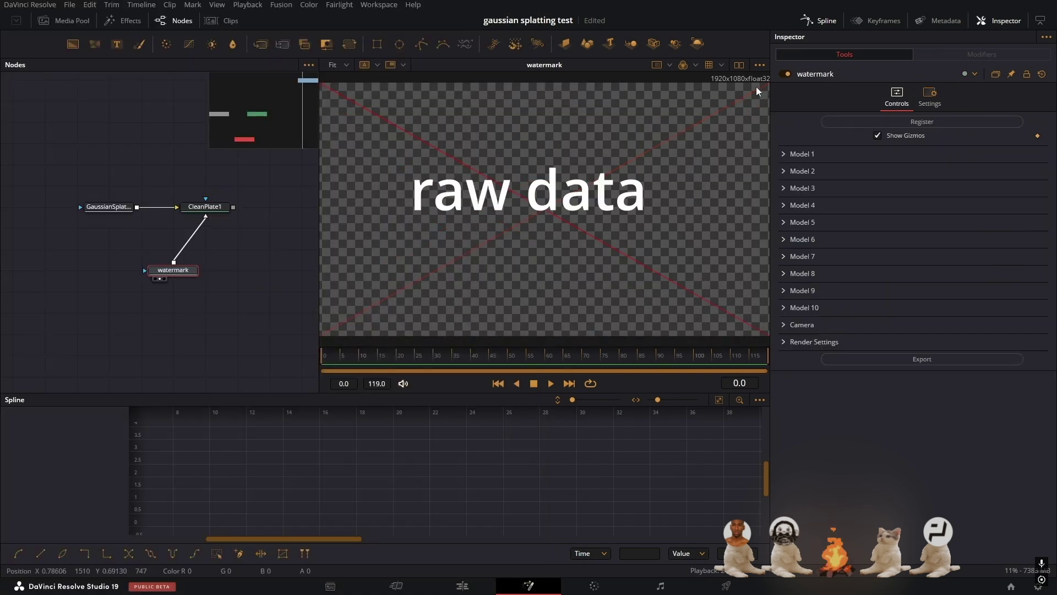
Step: Display the Clean Plate node in the viewer and enable its Fill option
left_click(194, 206)
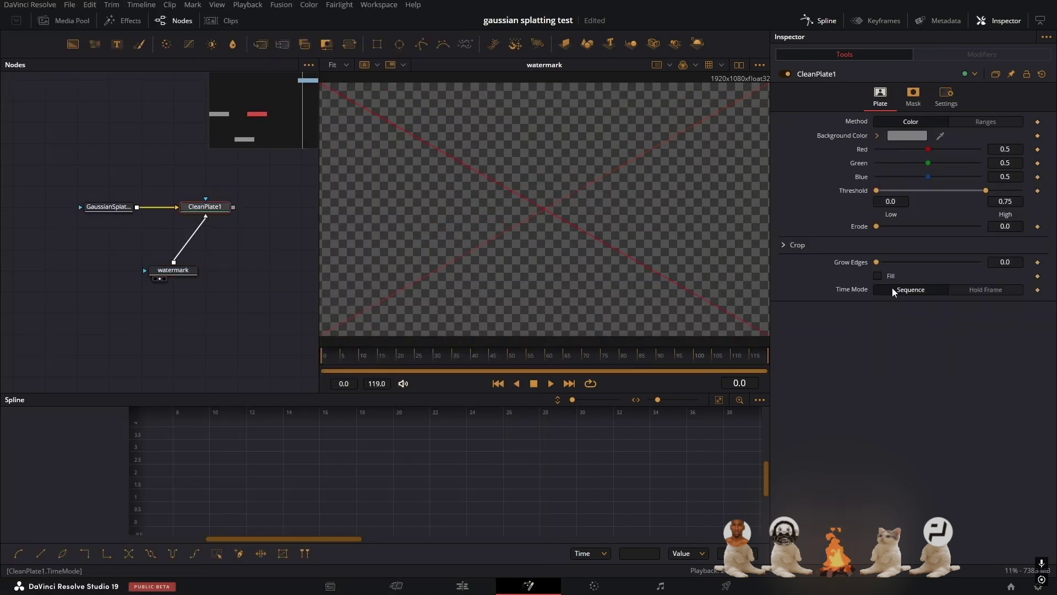
key("1")
left_click(877, 275)
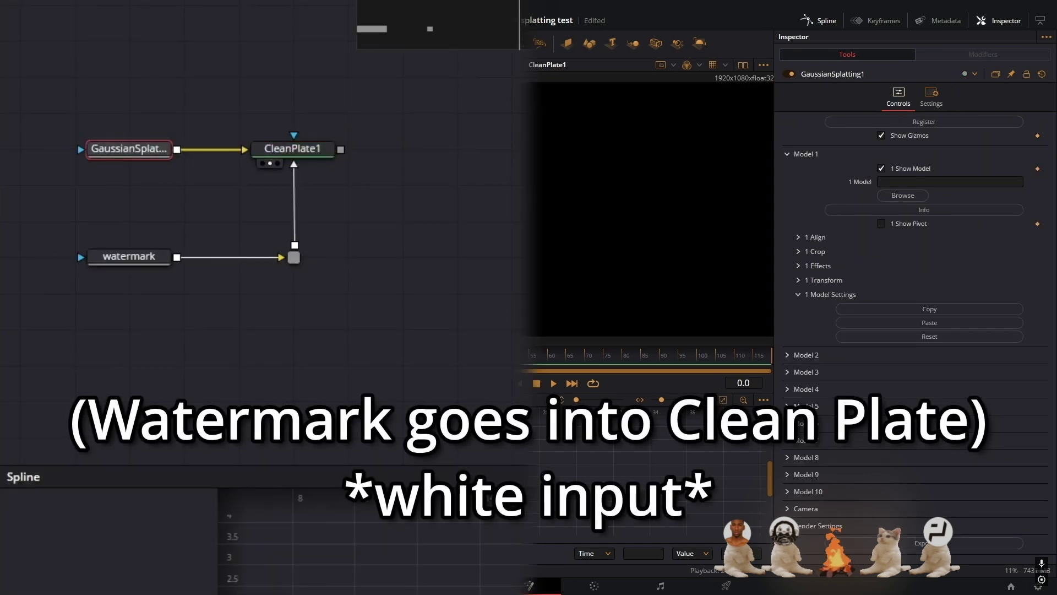
Step: Load 12_23_2024.ply from Downloads as Model 1 of the first Gaussian Splatting node and play the result
left_click_drag(168, 4, 92, 196)
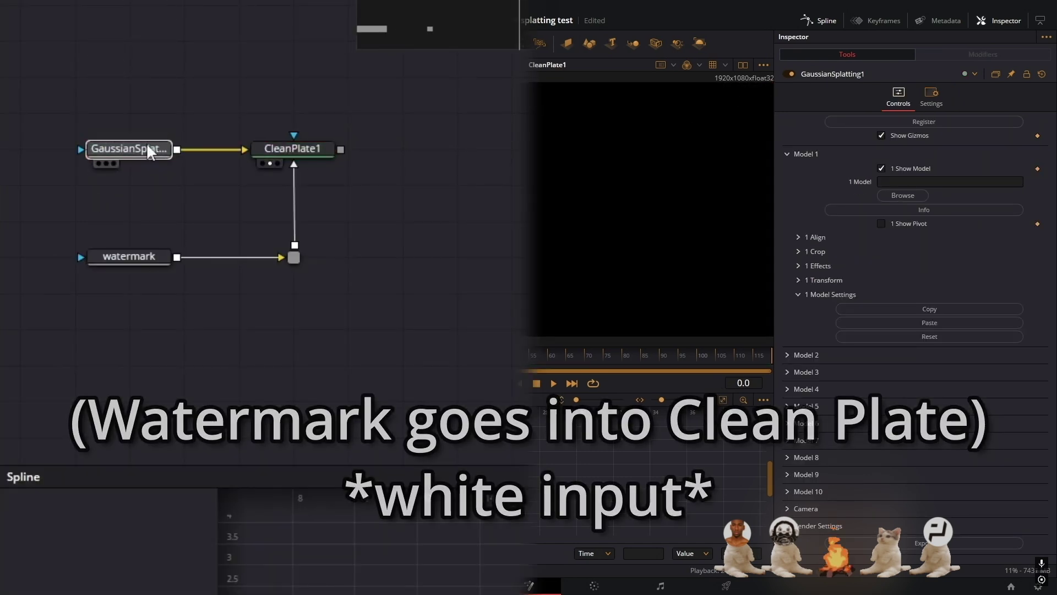
key("alt+Tab")
key("alt+Tab")
left_click_drag(544, 462, 940, 184)
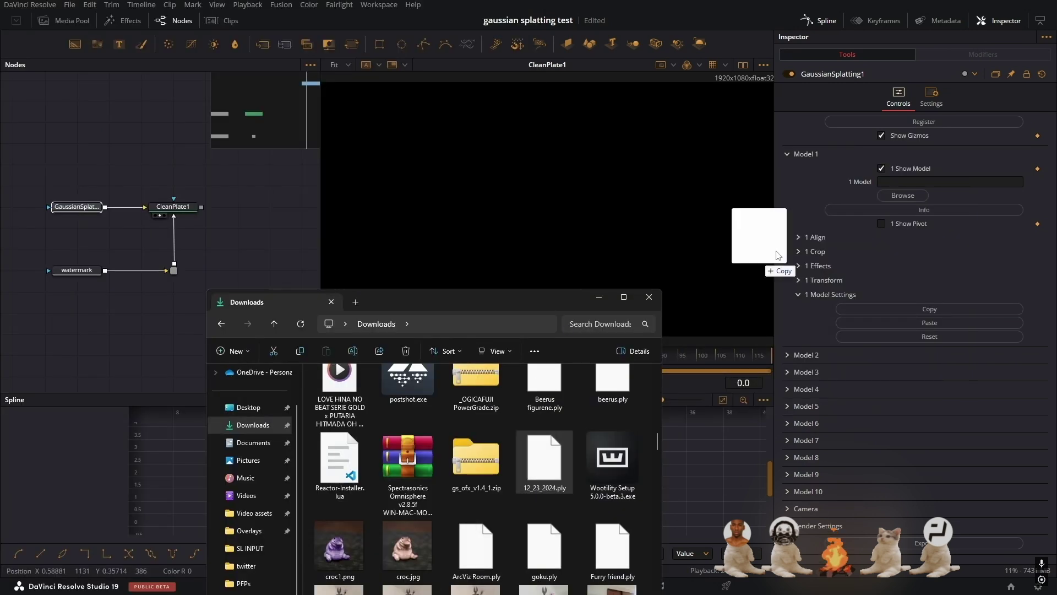
left_click(374, 190)
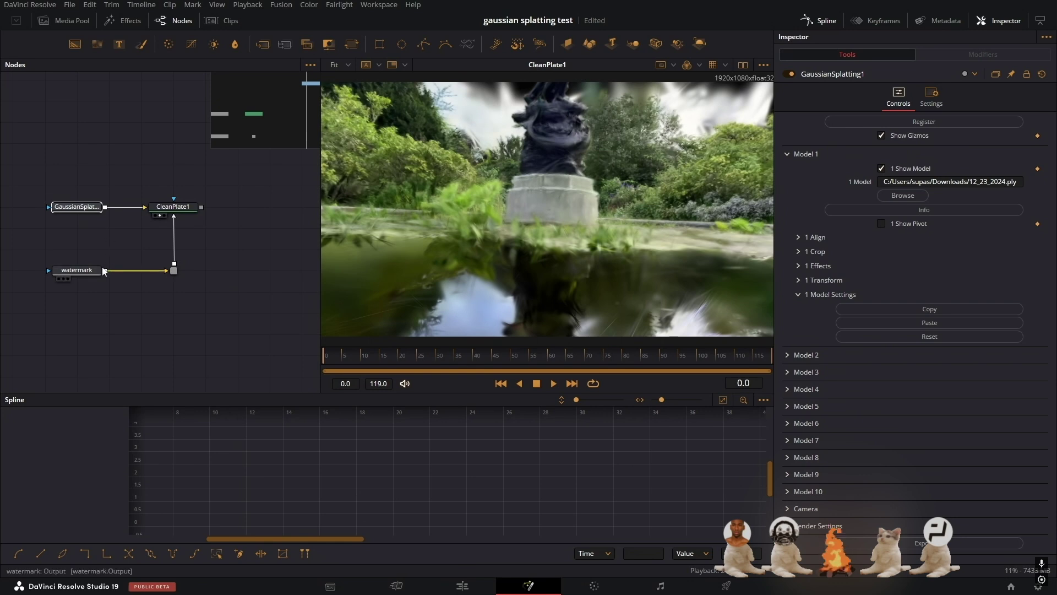
key("space")
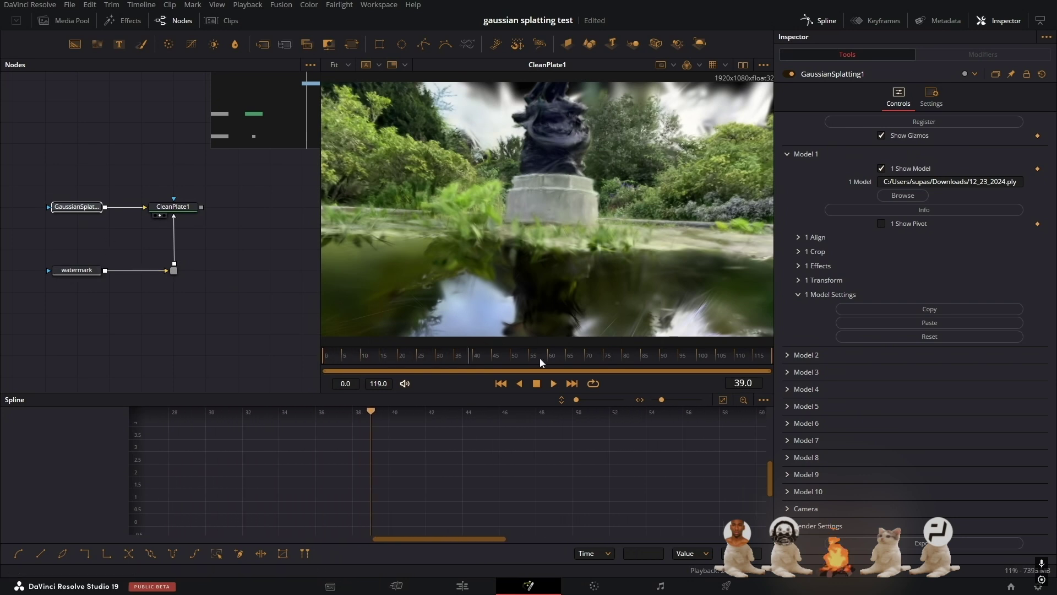
Step: Stop playback and load ArcViz Room.ply from Downloads as Model 1 of the first Gaussian Splatting node
key("space")
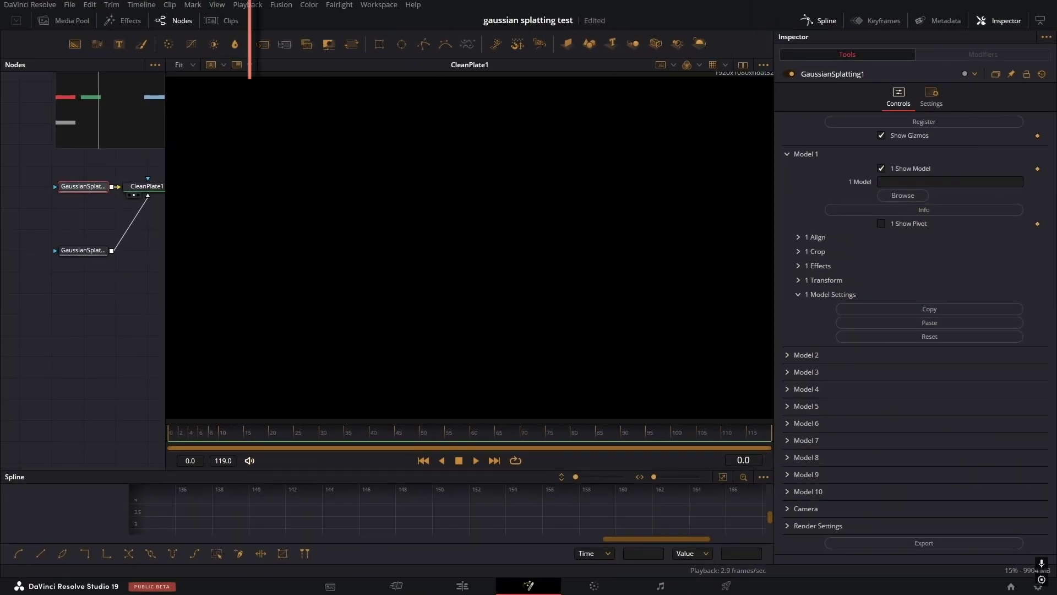
key("alt+Tab")
key("alt+Tab")
left_click_drag(325, 384, 948, 186)
left_click(577, 125)
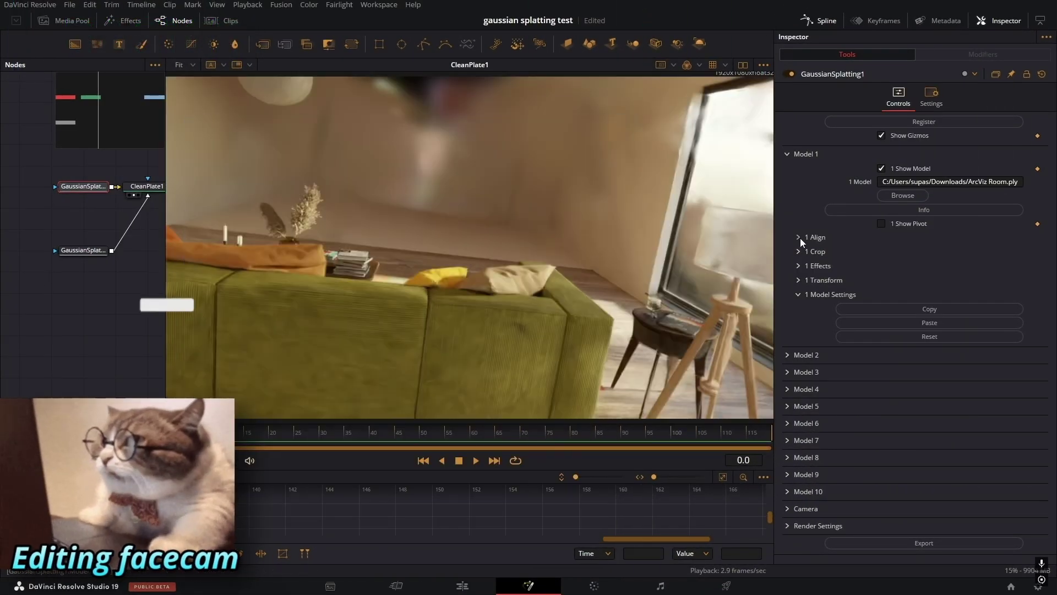
Step: Align Model 1 with anchor point Z at -0.146 and Z rotation at 6.5
left_click(800, 237)
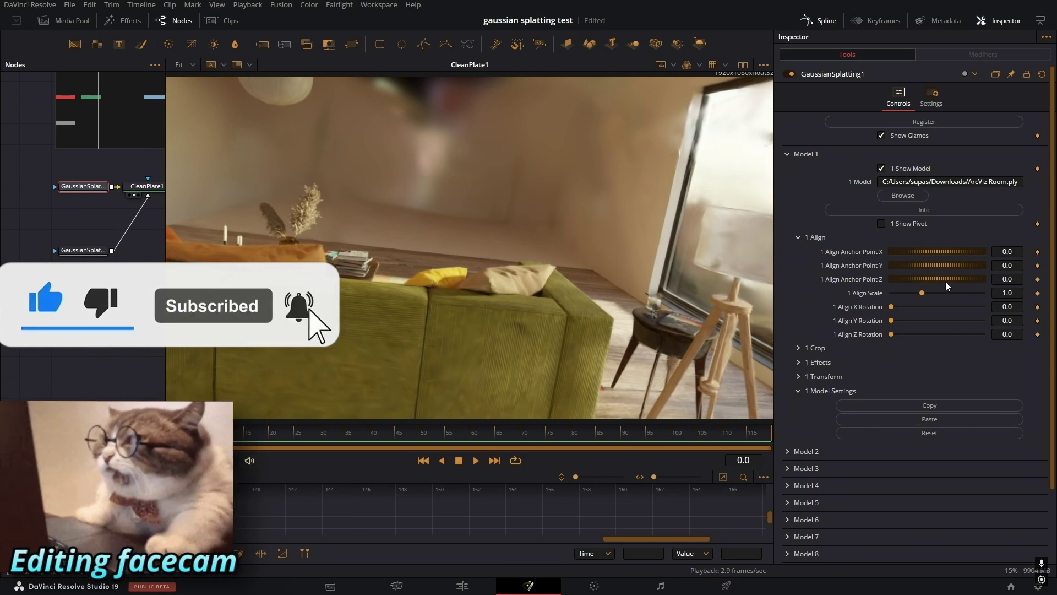
left_click_drag(945, 282, 933, 273)
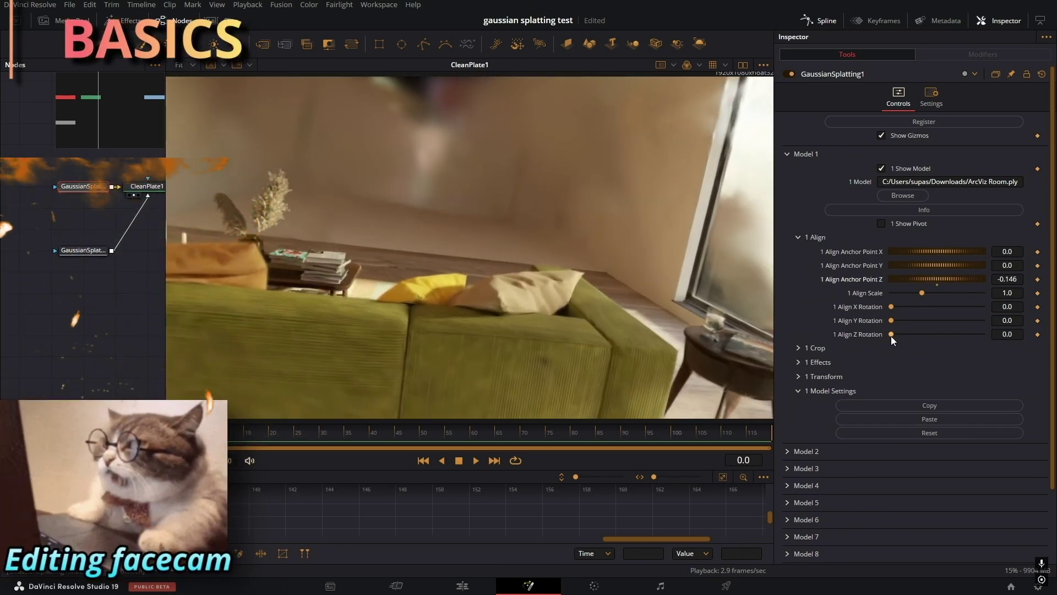
left_click_drag(891, 335, 871, 305)
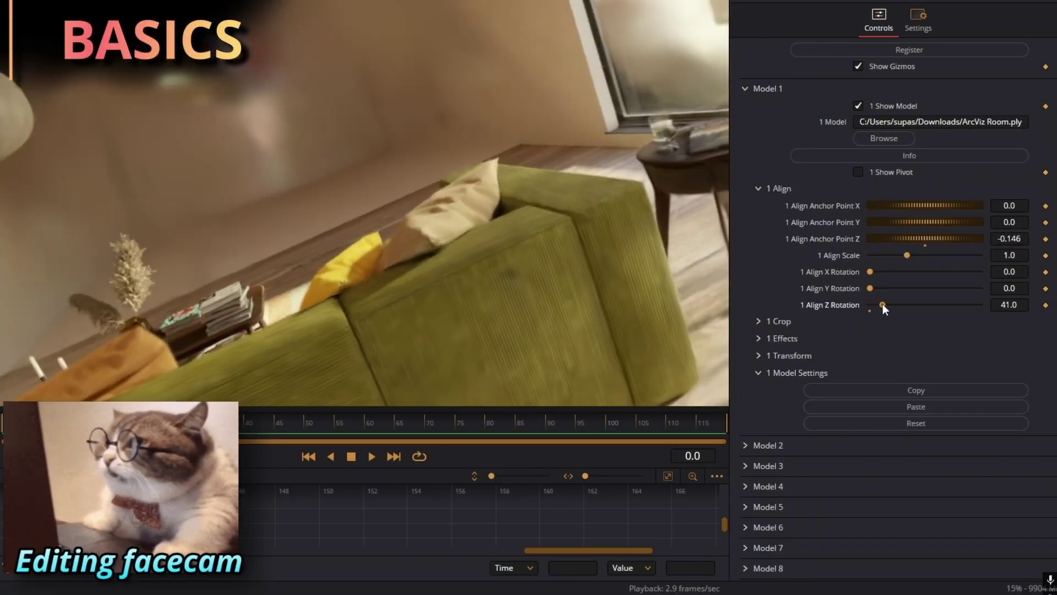
Step: Move the camera to translation X -0.388, Y 0.11 and Z -0.571, and turn its Y rotation to about 192 to face the sofa
scroll(837, 427, "down", 3)
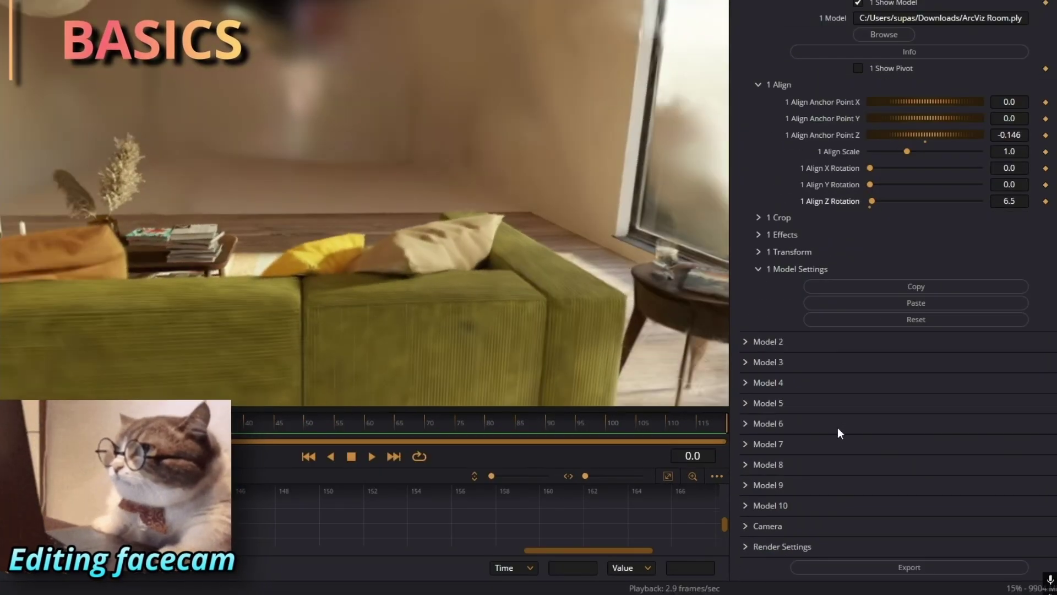
left_click(745, 532)
scroll(911, 527, "down", 3)
left_click_drag(936, 380, 927, 384)
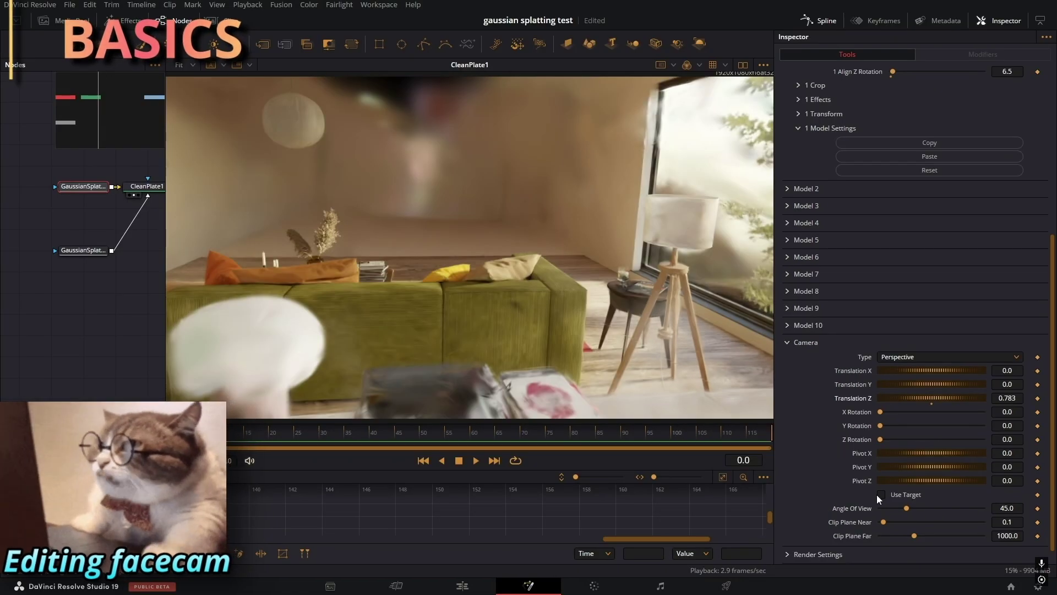
left_click_drag(880, 412, 925, 420)
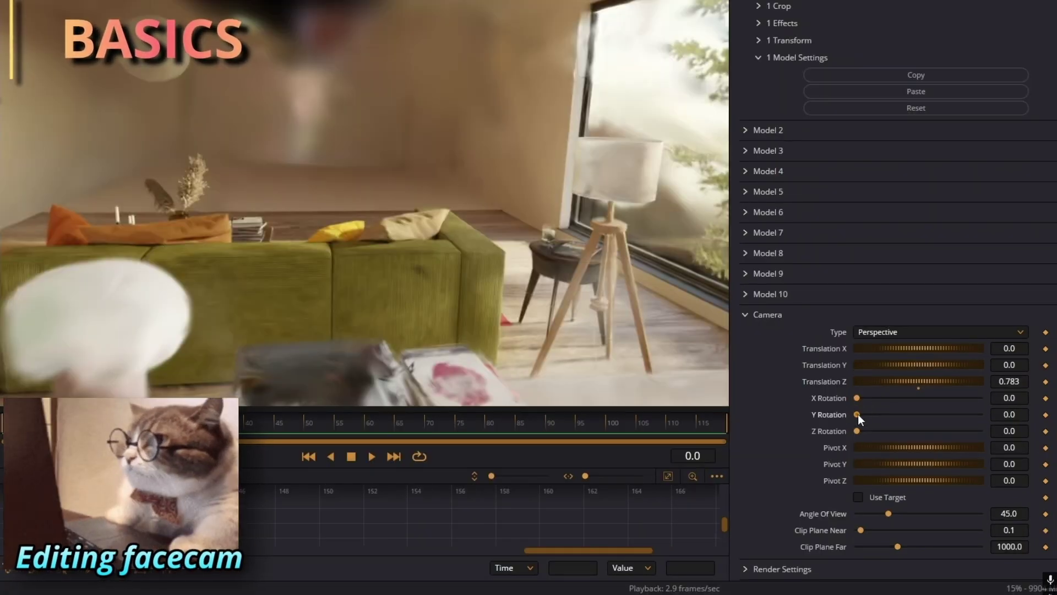
left_click_drag(936, 381, 847, 382)
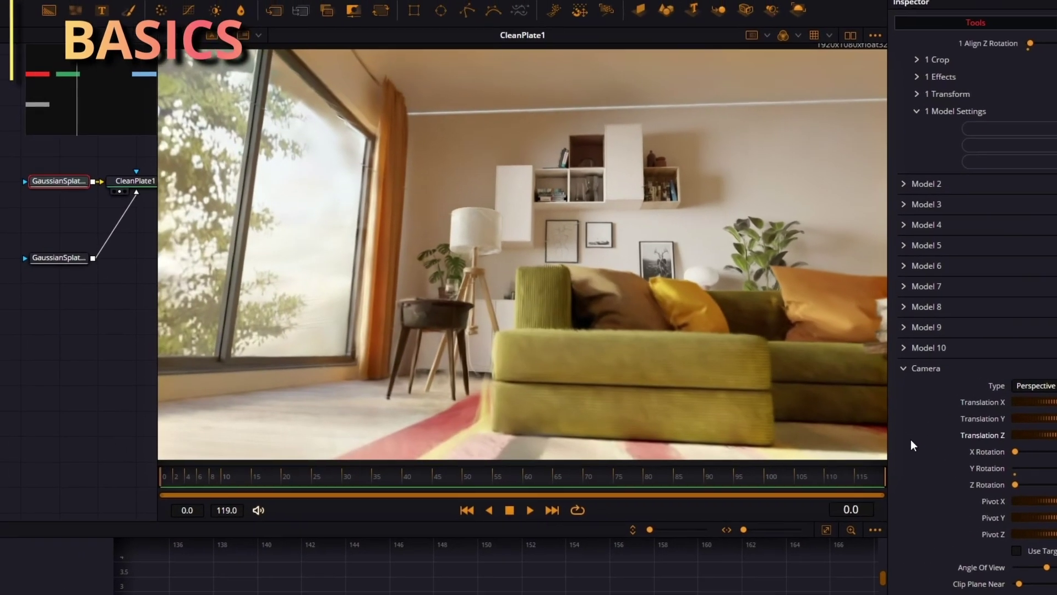
mouse_move(910, 439)
left_mouse_down()
mouse_move(890, 440)
mouse_move(930, 434)
mouse_move(915, 438)
left_mouse_up()
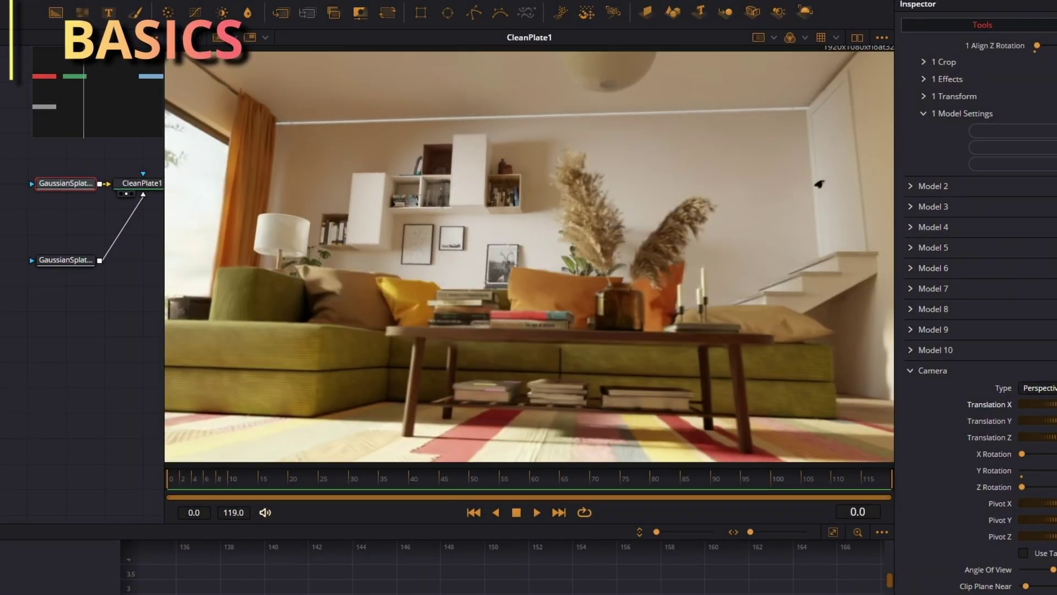
left_click_drag(1028, 421, 1054, 420)
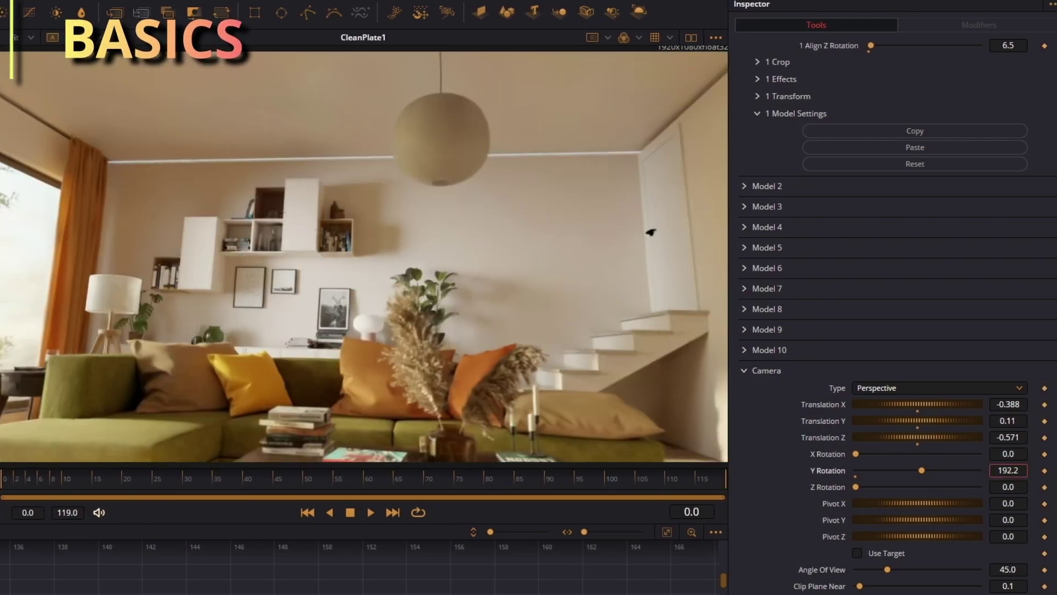
Step: Fine-tune the camera angle to Y rotation 192.7 and X rotation 352.2
mouse_move(1008, 470)
left_mouse_down()
mouse_move(1040, 454)
mouse_move(1008, 453)
left_mouse_up()
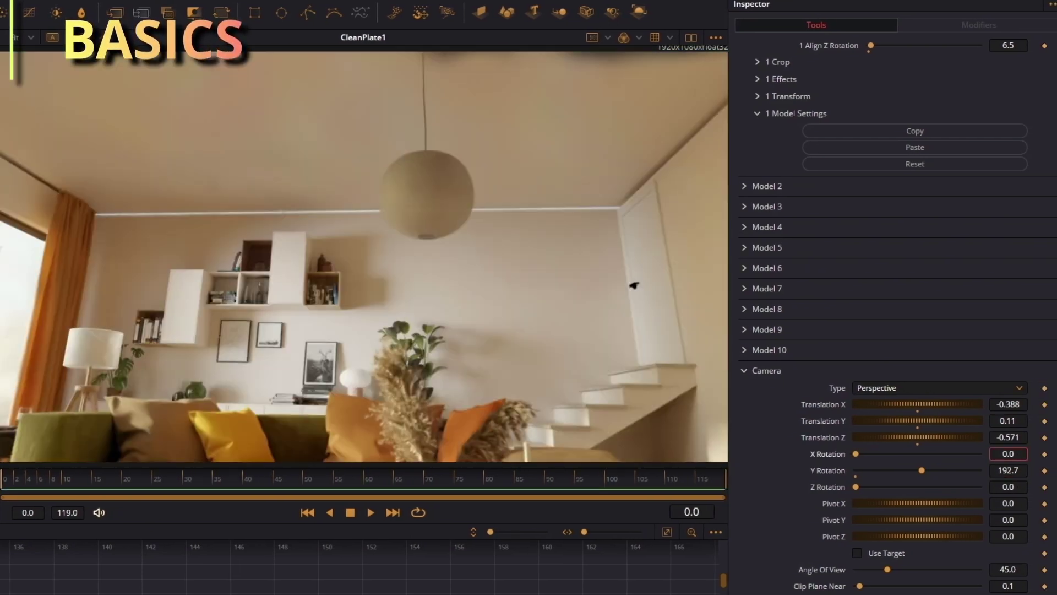
left_click_drag(634, 285, 633, 430)
left_click_drag(888, 454, 977, 453)
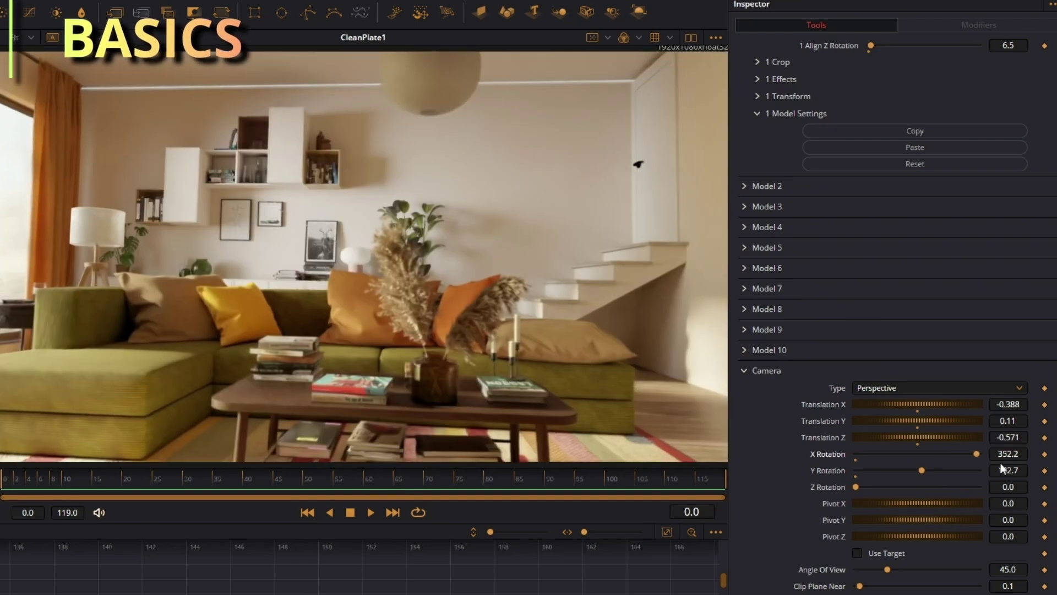
mouse_move(638, 164)
left_mouse_down()
mouse_move(512, 110)
mouse_move(365, 90)
mouse_move(540, 316)
mouse_move(637, 165)
left_mouse_up()
Step: Level the room by setting Model 1's align rotations to X 0.9, Y 7.7 and Z 6.9
scroll(939, 351, "up", 5)
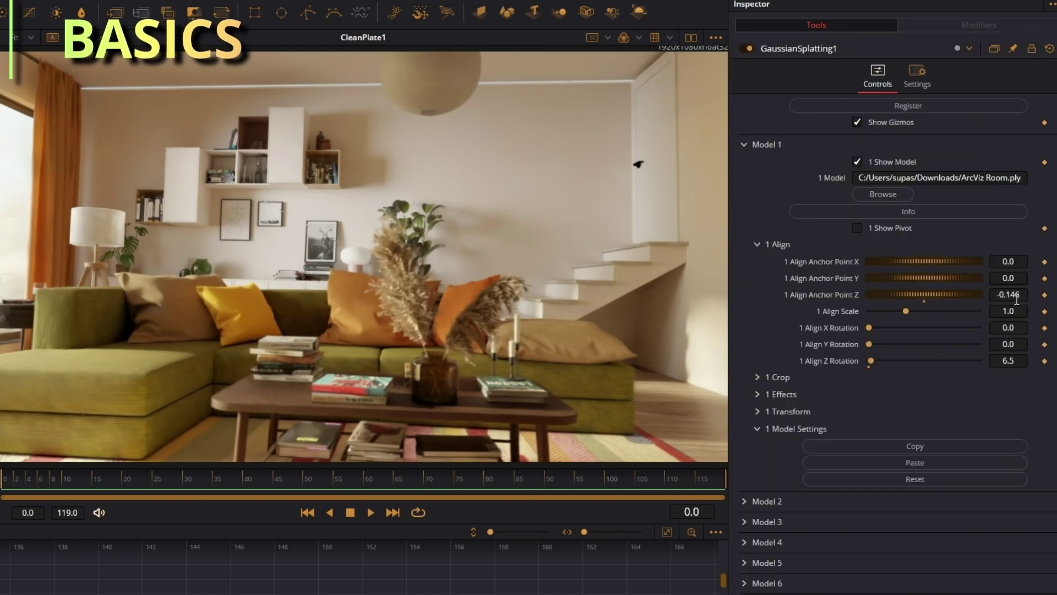
left_click_drag(1003, 334, 1012, 306)
left_click_drag(1007, 320, 1049, 320)
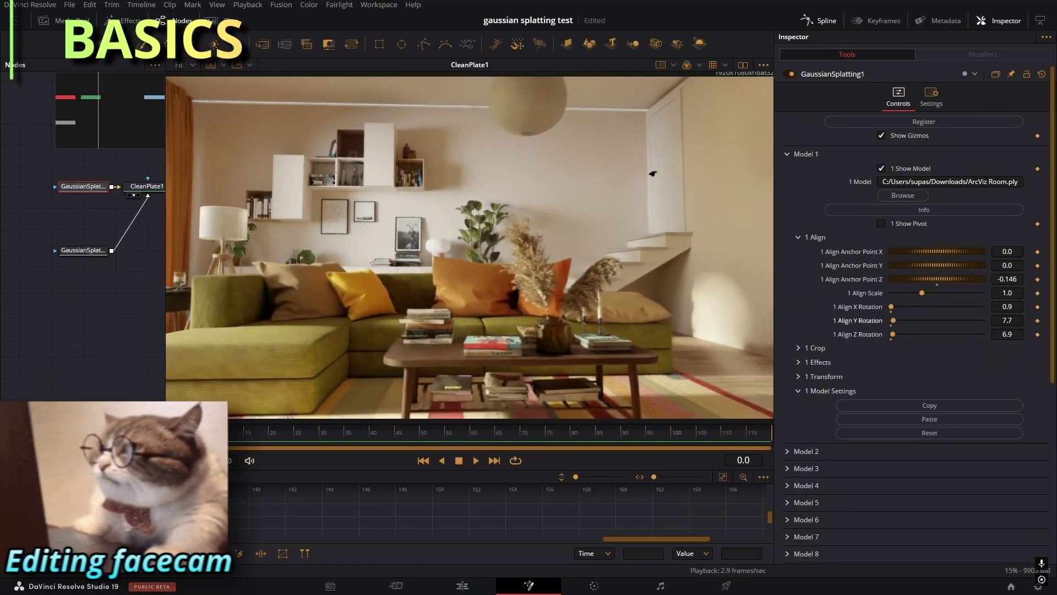
Step: Try cropping Model 1 with a previewed, inverted box shape of size 0.306 and center X -0.296
left_click(798, 236)
left_click(798, 251)
left_click(808, 266)
left_click(903, 280)
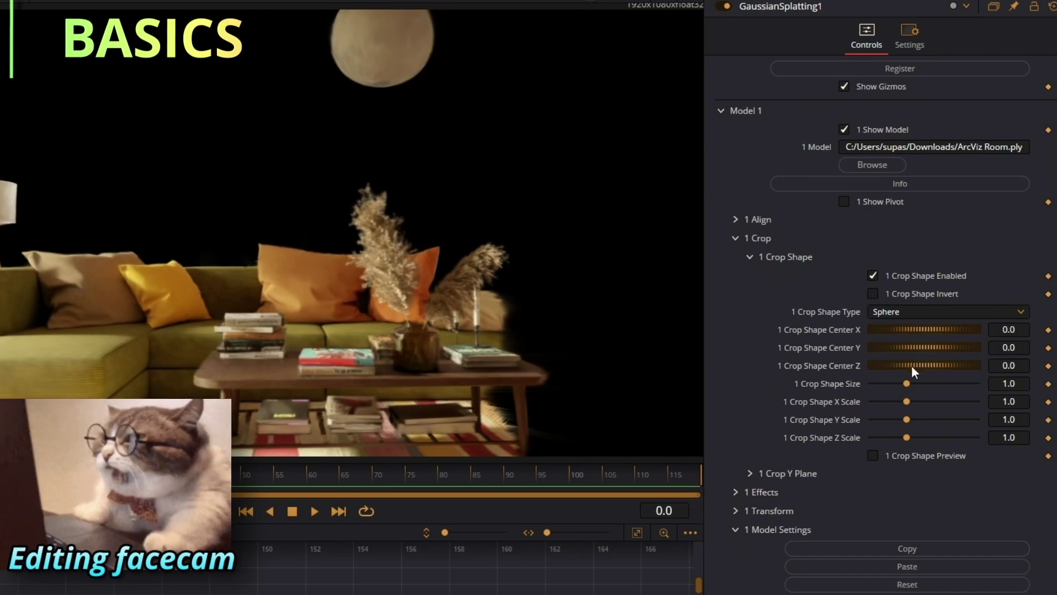
left_click_drag(927, 325, 865, 324)
left_click(873, 455)
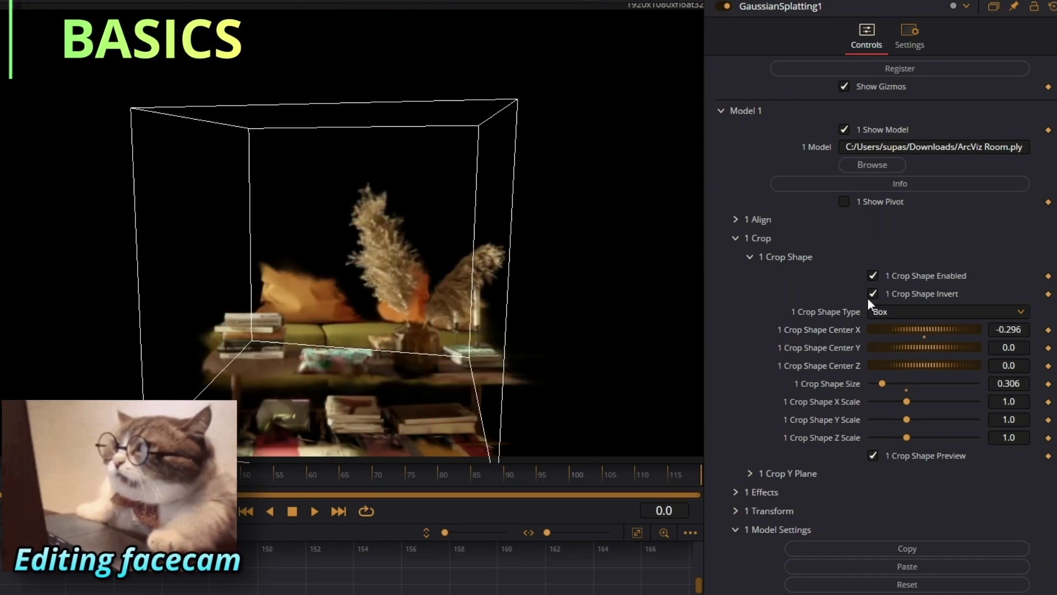
left_click_drag(925, 328, 890, 328)
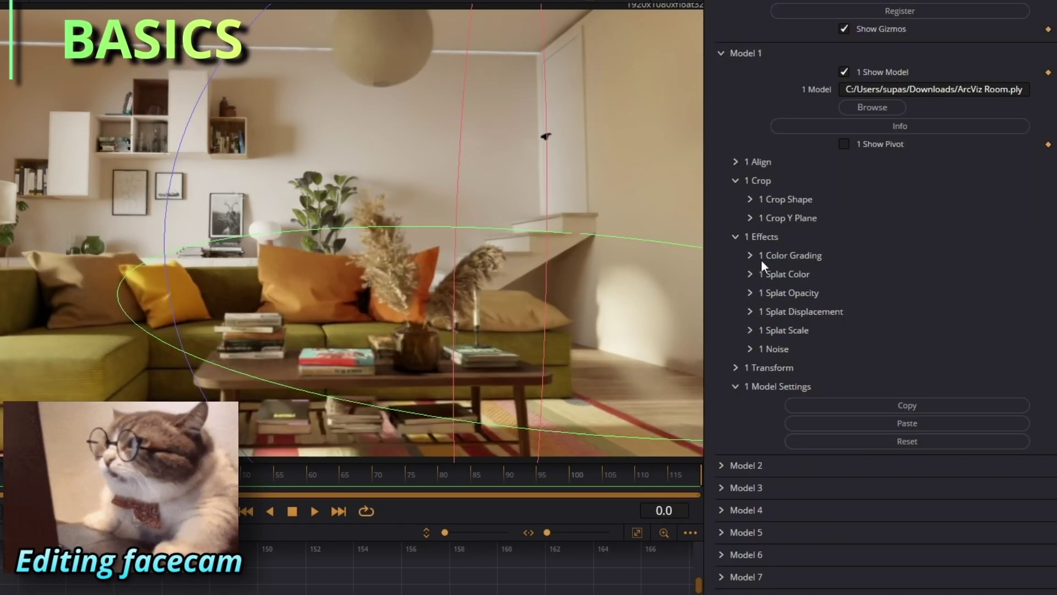
Step: Try a Color Grading adjustment on Model 1
left_click(749, 256)
mouse_move(924, 274)
left_mouse_down()
mouse_move(936, 273)
mouse_move(924, 274)
left_mouse_up()
left_click(749, 255)
Step: Apply Splat Color to the dried plant using a sphere of size 0.184 centered at X -0.367, Y 0.034, Z -0.127, and hide its preview
left_click(750, 273)
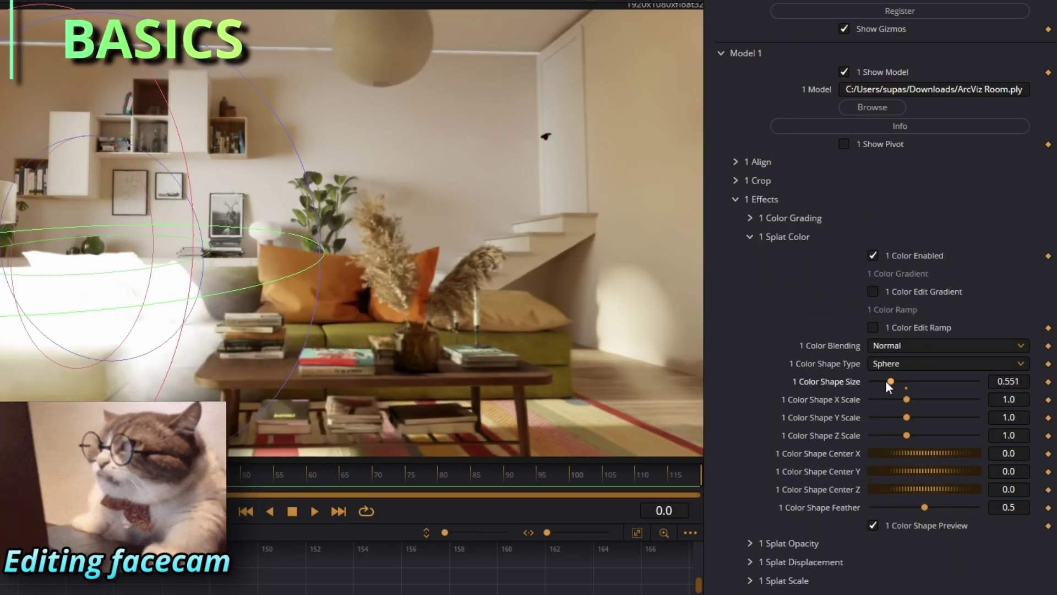
left_click_drag(906, 399, 950, 399)
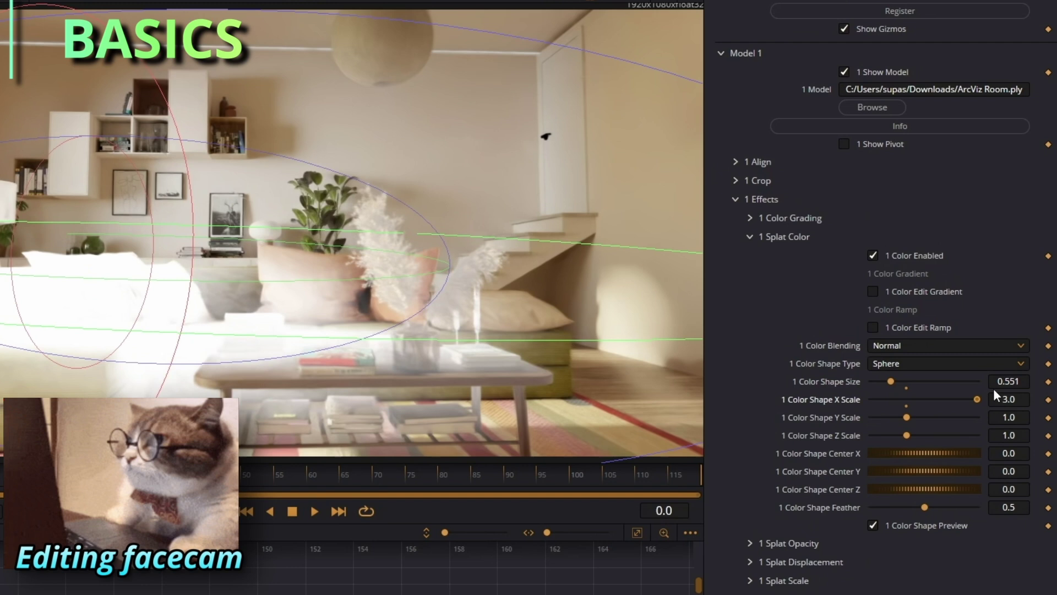
left_click_drag(993, 388, 923, 380)
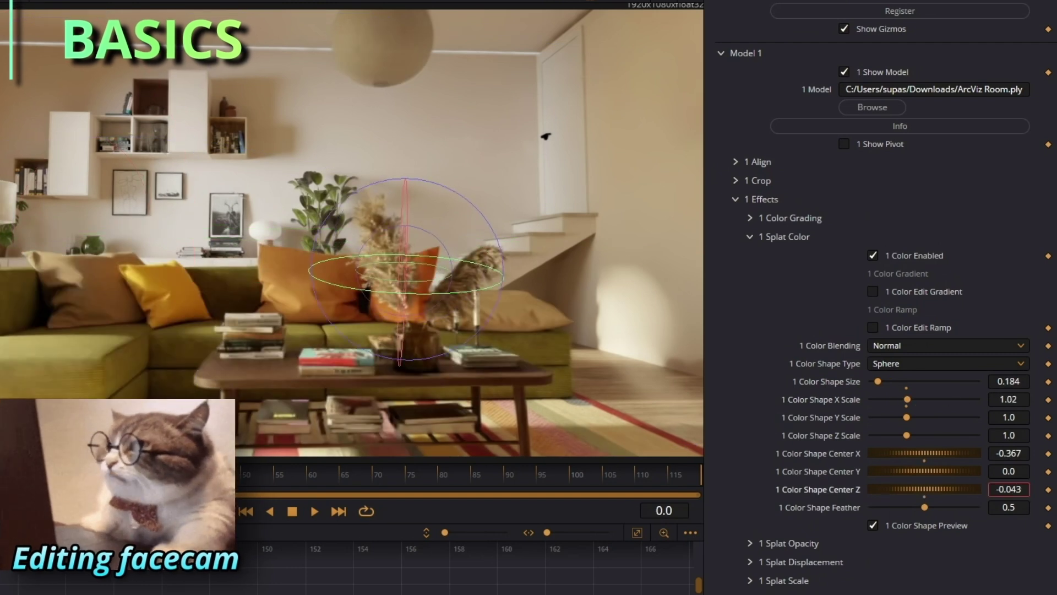
left_click_drag(1008, 489, 1029, 470)
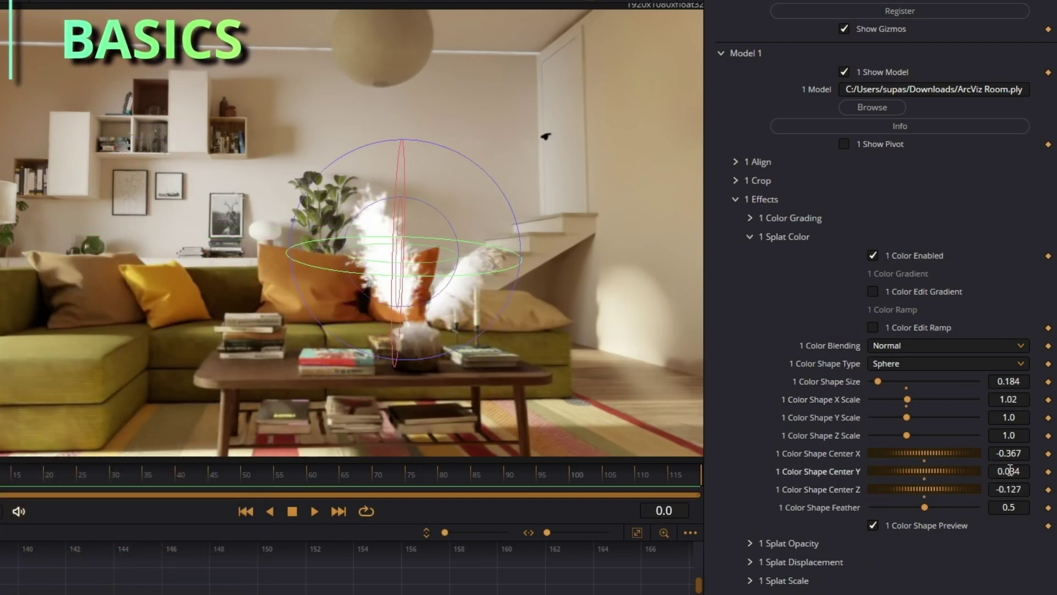
left_click(872, 525)
Step: Enable Splat Opacity on Model 1 with minimum value 0.027, enlarge its sphere shape and toggle the shape preview
left_click(764, 541)
scroll(765, 536, "down", 4)
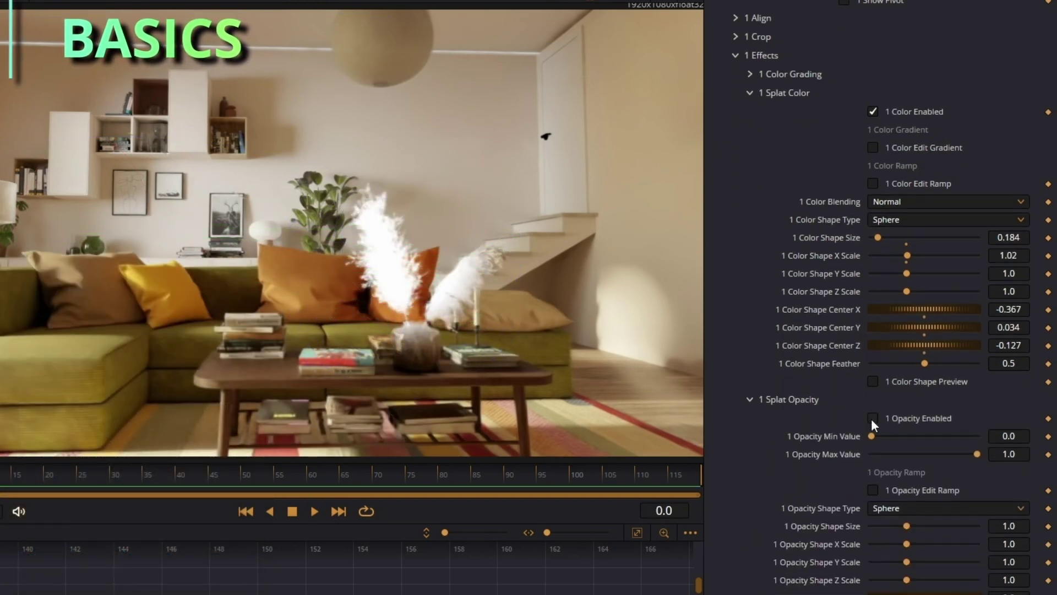
left_click(872, 418)
left_click_drag(871, 350, 877, 354)
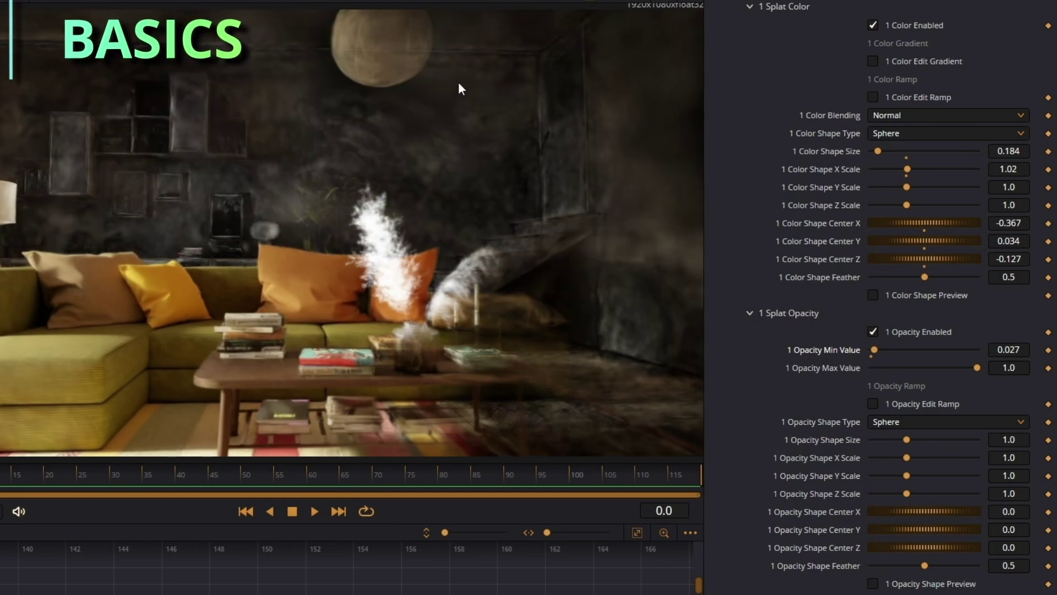
left_click_drag(906, 439, 932, 447)
left_click(872, 583)
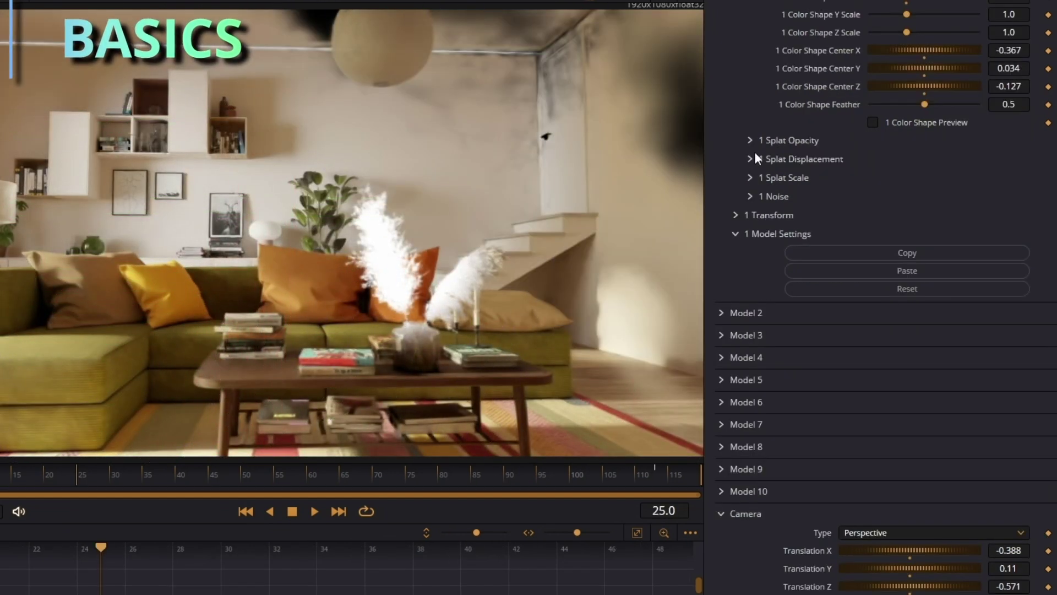
Step: Try Splat Displacement on Model 1 with offset X -0.006, Z rotation 360 and some Y rotation
left_click(753, 154)
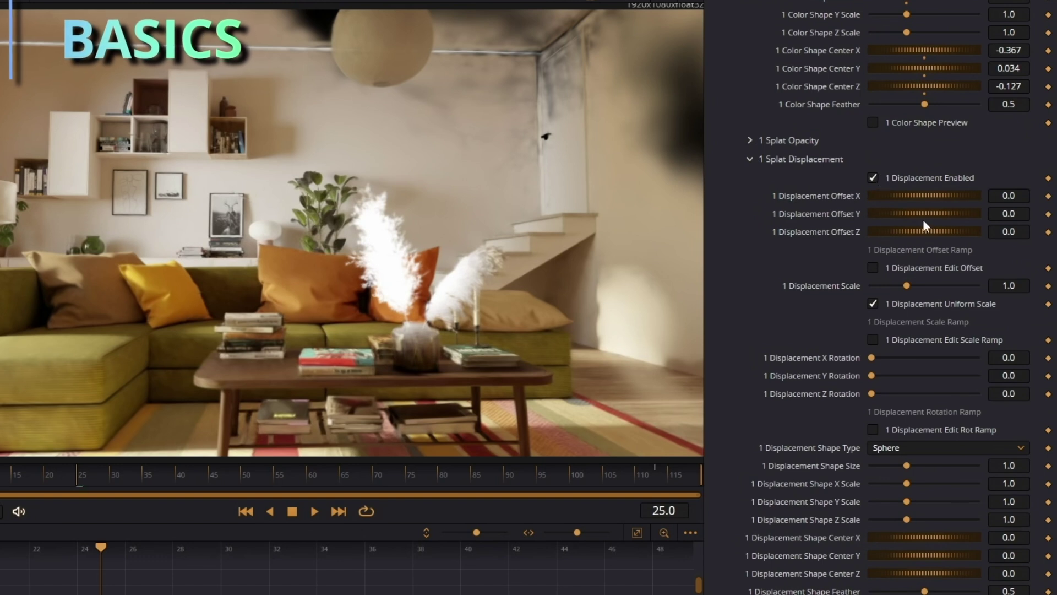
mouse_move(893, 192)
left_mouse_down()
mouse_move(930, 193)
mouse_move(844, 187)
mouse_move(935, 175)
mouse_move(863, 184)
mouse_move(900, 187)
mouse_move(890, 193)
left_mouse_up()
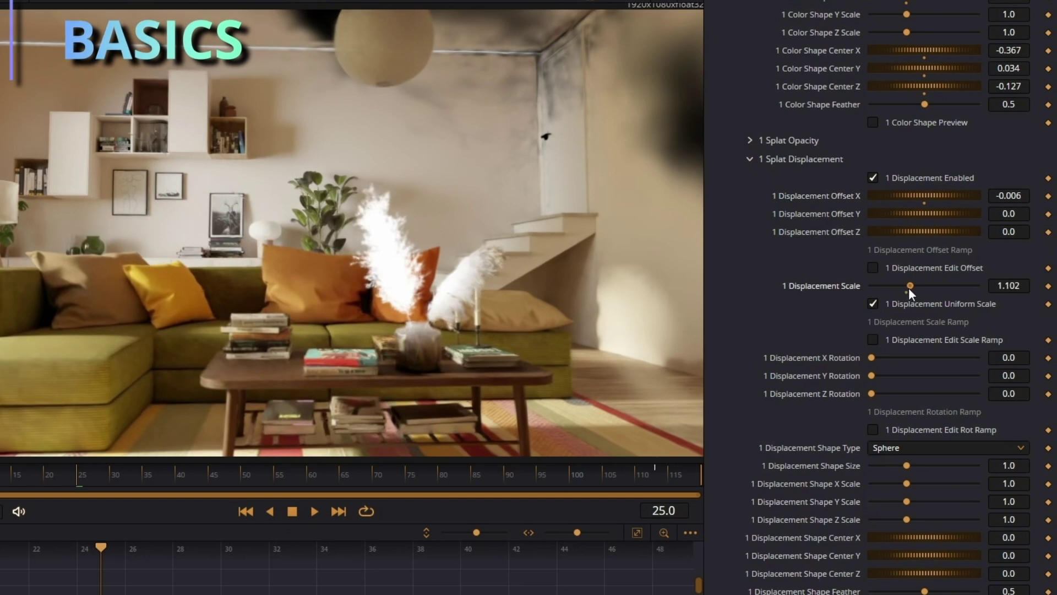
scroll(911, 288, "down", 3)
left_click_drag(930, 278, 996, 262)
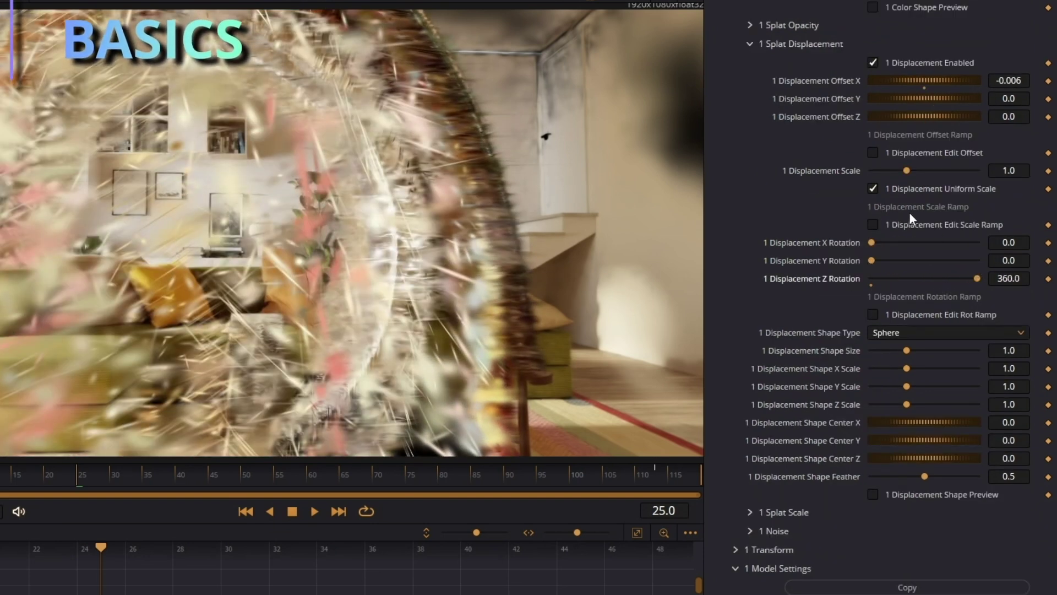
left_click_drag(871, 260, 927, 259)
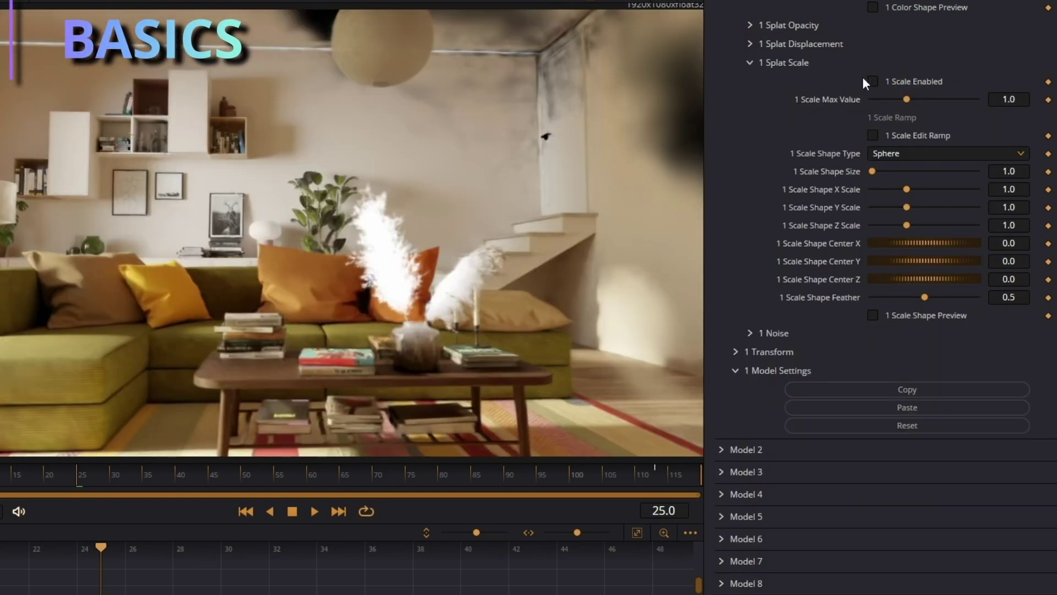
Step: Enable Splat Scale with max value 0.776 and a sphere of size 1.189, Y scale 3.0, Z scale 1.347 and center X -0.304
left_click(873, 81)
mouse_move(898, 101)
left_mouse_down()
mouse_move(915, 103)
mouse_move(899, 102)
left_mouse_up()
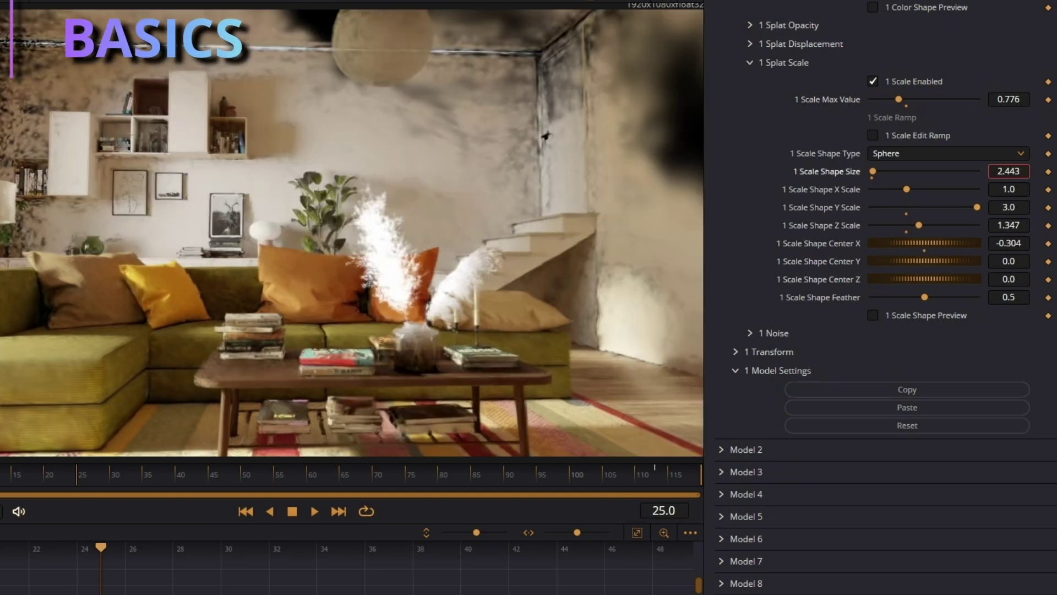
left_click_drag(1009, 171, 942, 171)
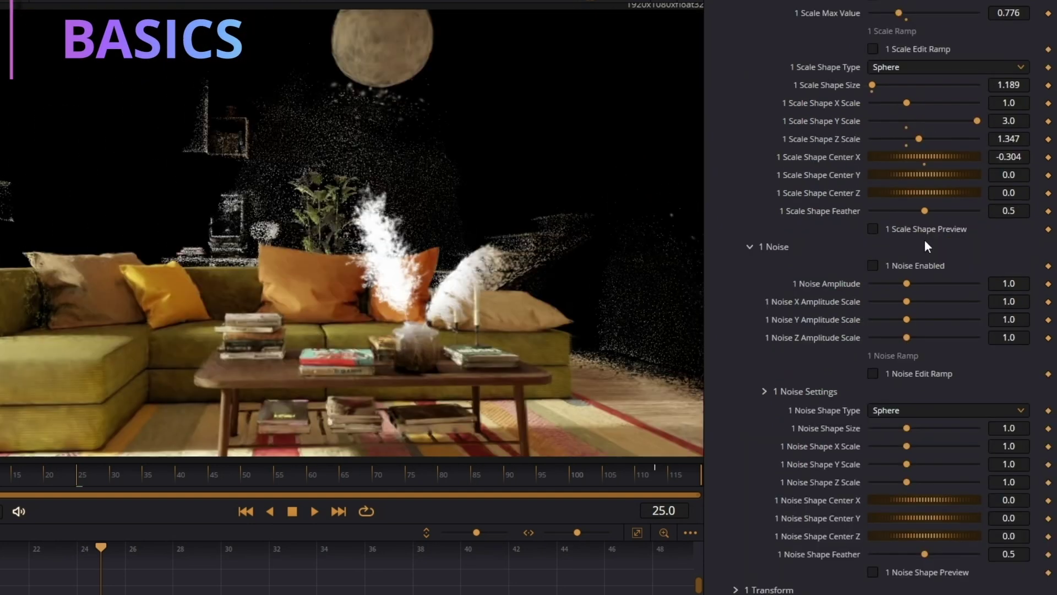
Step: Enable Noise on Model 1 with amplitude 0.143 and check its shape preview, leaving the preview off
scroll(903, 241, "down", 5)
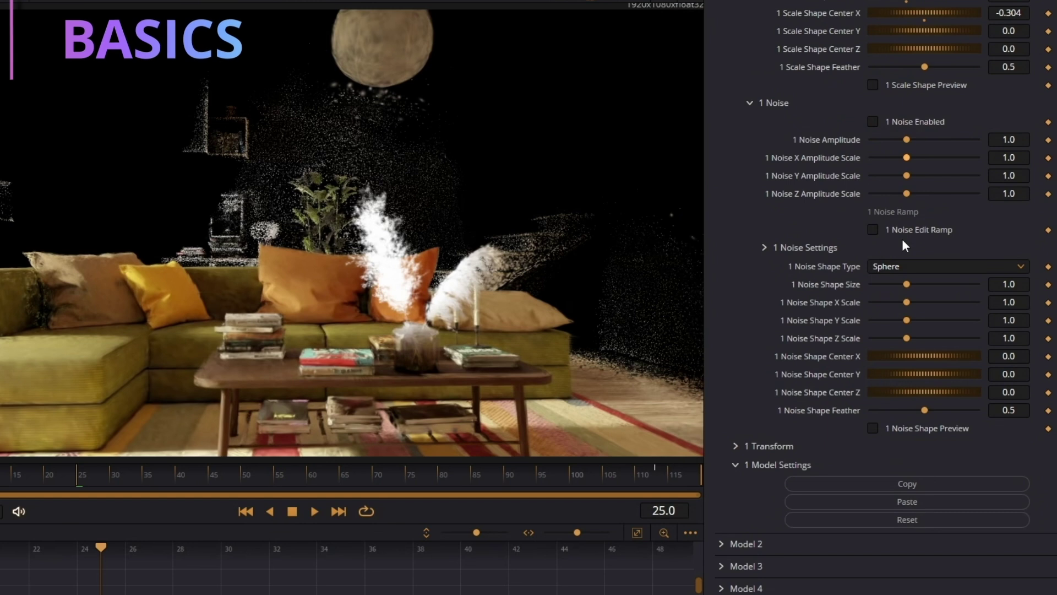
left_click(873, 121)
left_click_drag(907, 140, 877, 147)
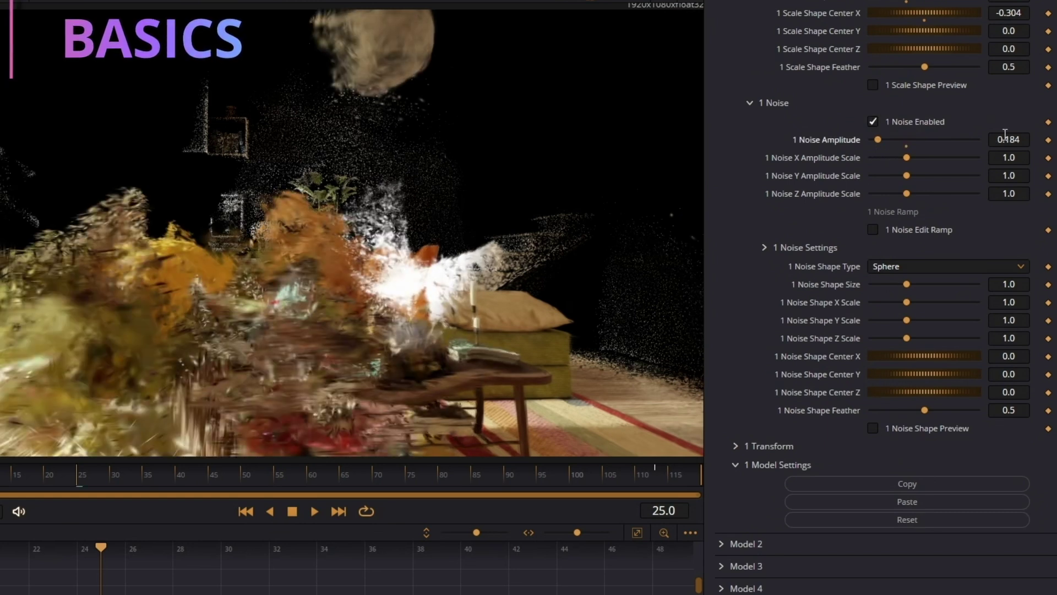
mouse_move(1005, 138)
left_mouse_down()
mouse_move(980, 140)
mouse_move(1000, 140)
left_mouse_up()
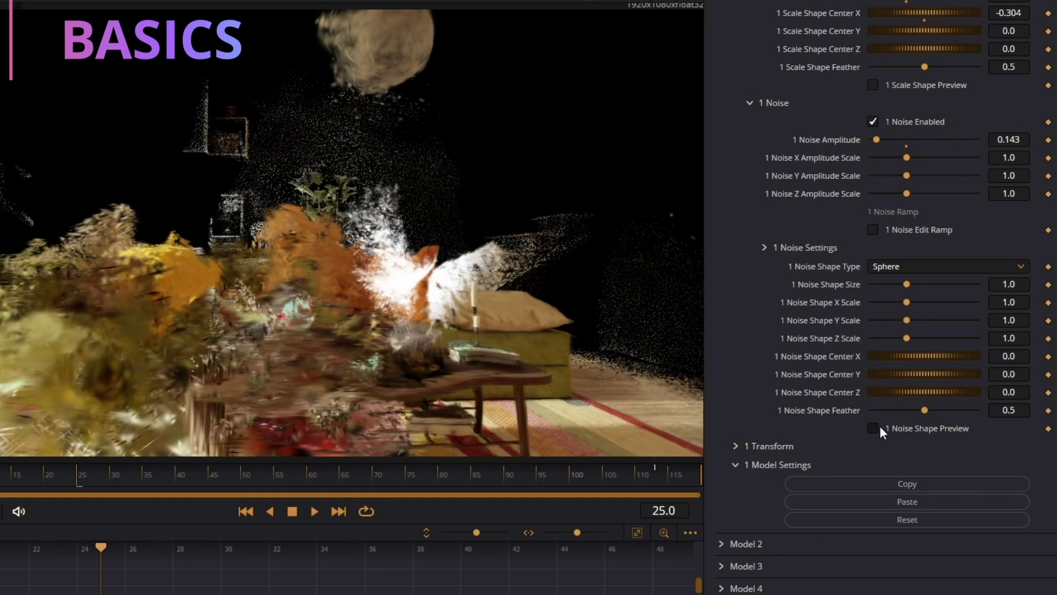
left_click(873, 428)
left_click(873, 427)
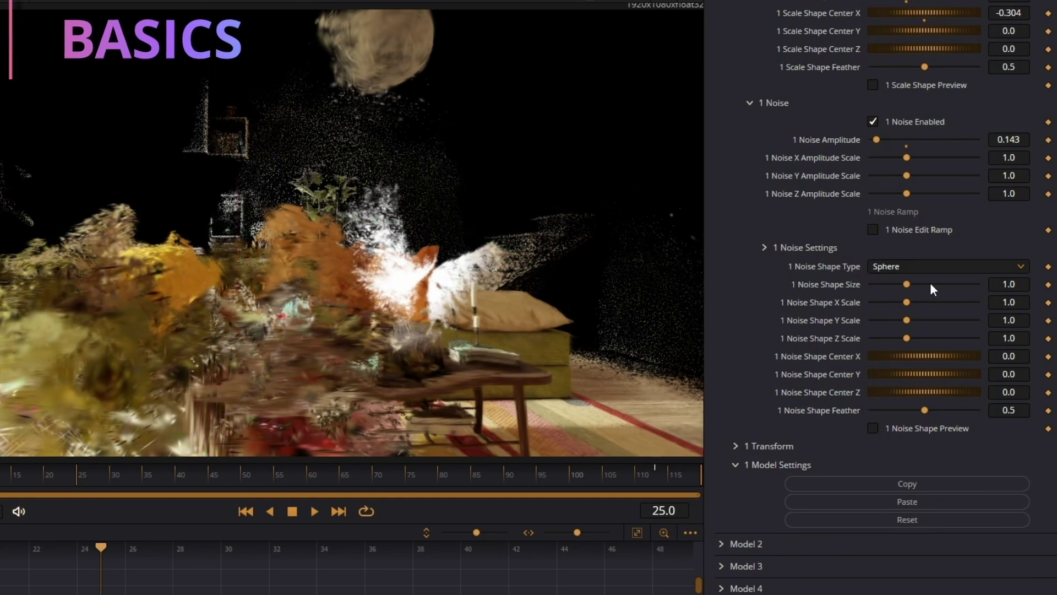
Step: Set Model 1's Noise amplitude to 0.224, its shape size to 0.592 and its shape X scale to 0.4
left_click_drag(906, 284, 892, 284)
mouse_move(876, 139)
left_mouse_down()
mouse_move(1014, 127)
mouse_move(883, 129)
left_mouse_up()
left_click_drag(906, 302, 880, 303)
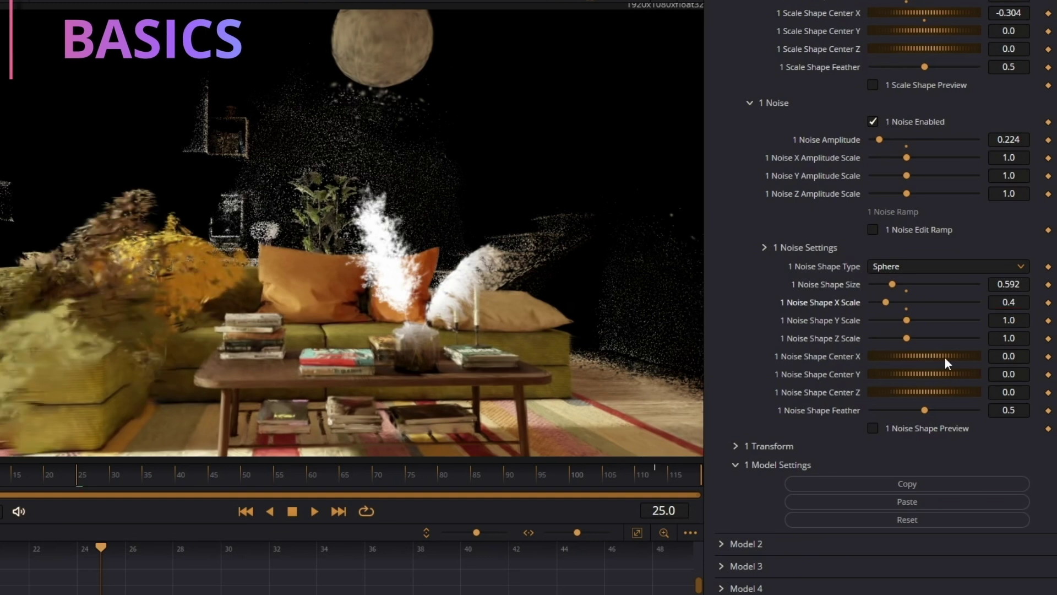
Step: Try shifting Model 1 along X with its Transform, and undo the recent transform and splat effect changes
left_click(903, 445)
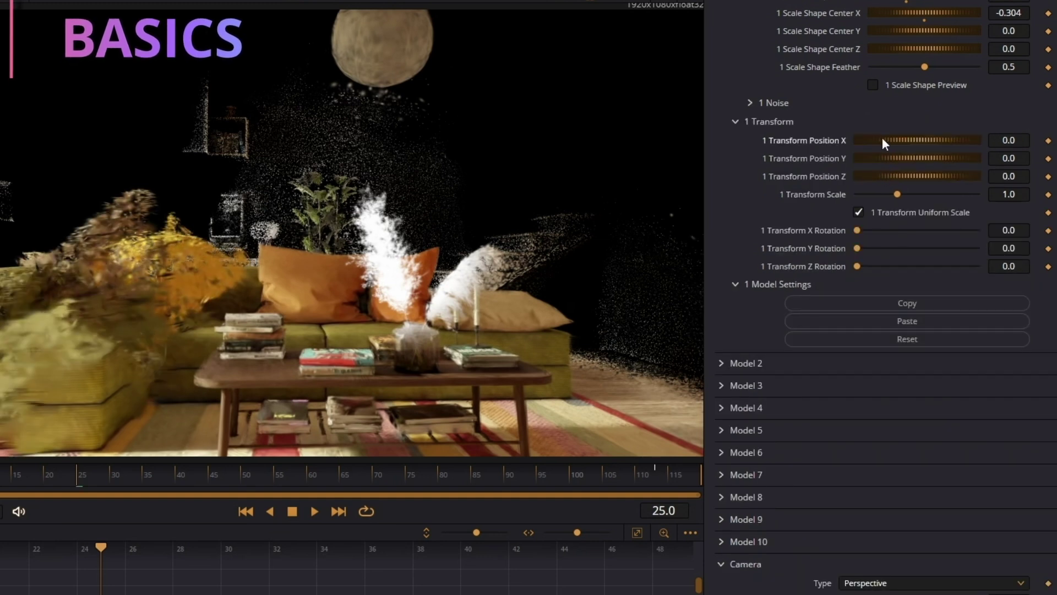
left_click_drag(882, 138, 911, 132)
key("ctrl+z")
key("ctrl+z")
key("ctrl+z")
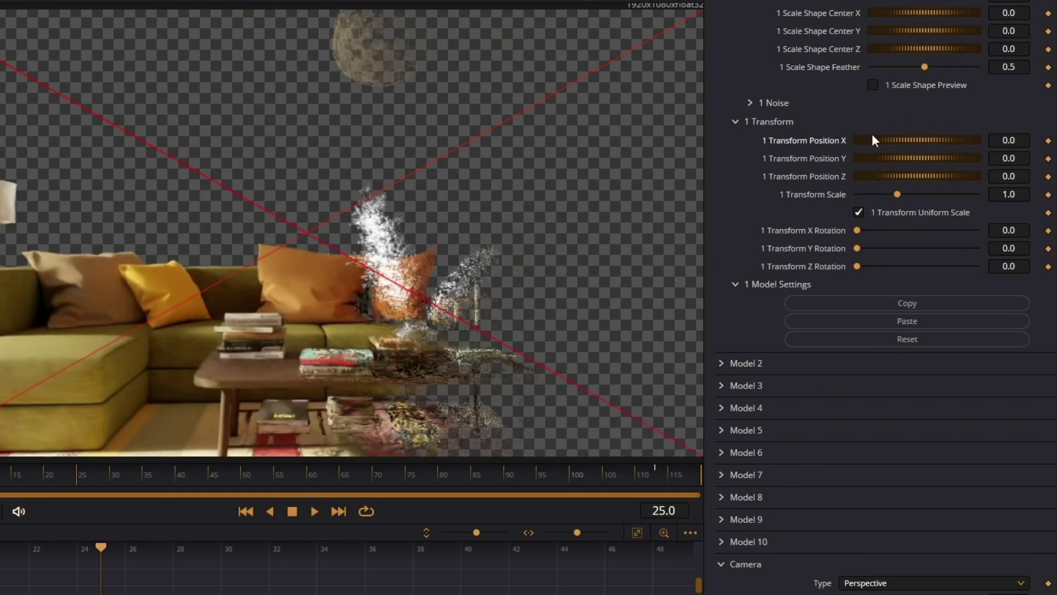
Step: Set Model 2's position to -0.264, -0.068, -0.145, scale to 0.388 and rotation to 10.9, 35.5, 4.3, and adjust the camera's Y translation
scroll(771, 220, "down", 3)
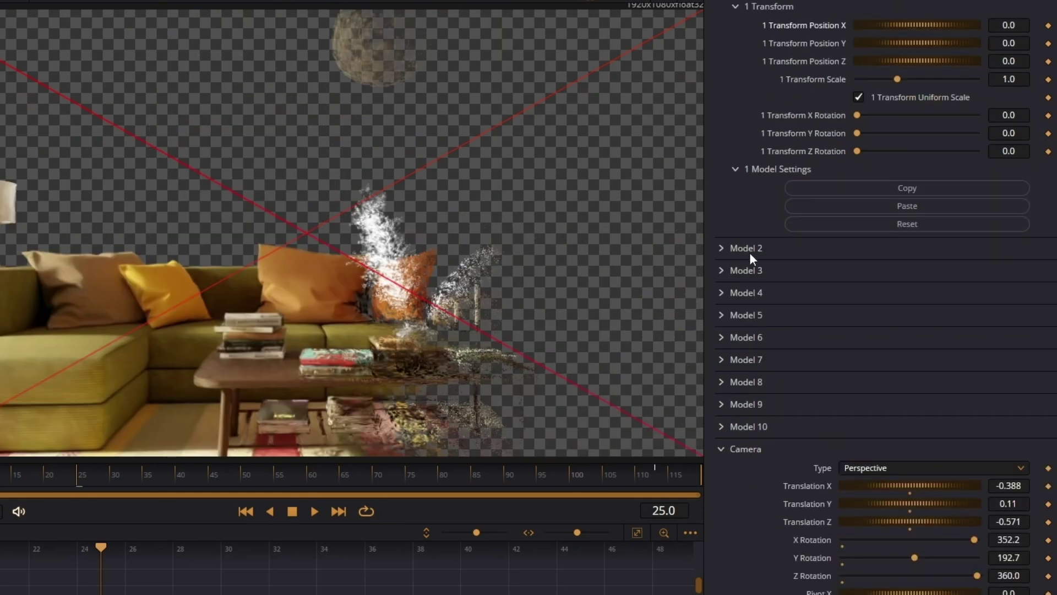
left_click(724, 248)
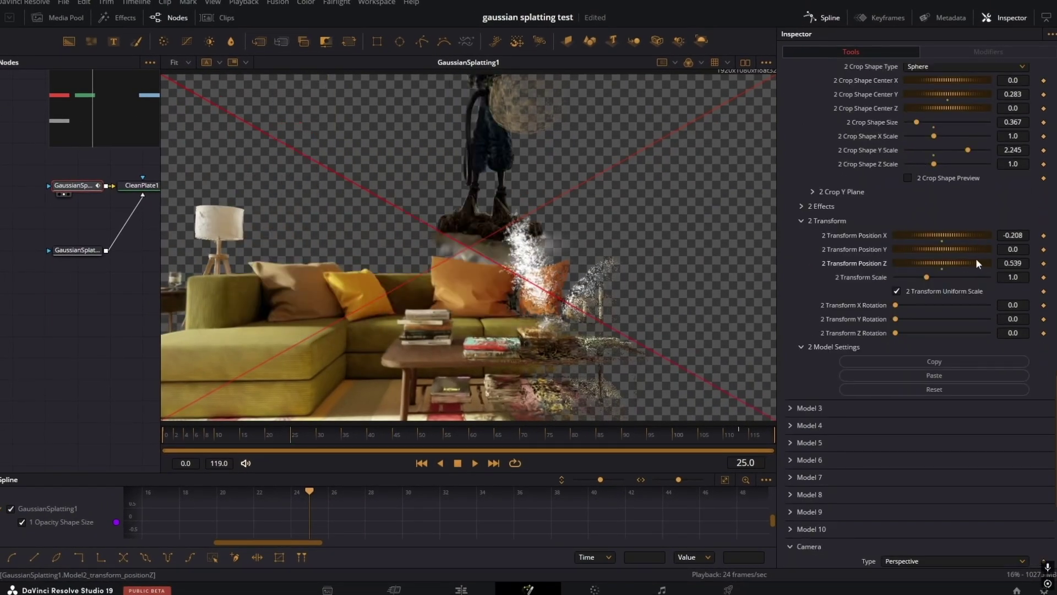
mouse_move(975, 260)
left_mouse_down()
mouse_move(1013, 274)
mouse_move(991, 264)
left_mouse_up()
left_click_drag(1008, 305, 1027, 319)
left_click_drag(1007, 333, 1012, 332)
left_click_drag(1006, 253, 1009, 247)
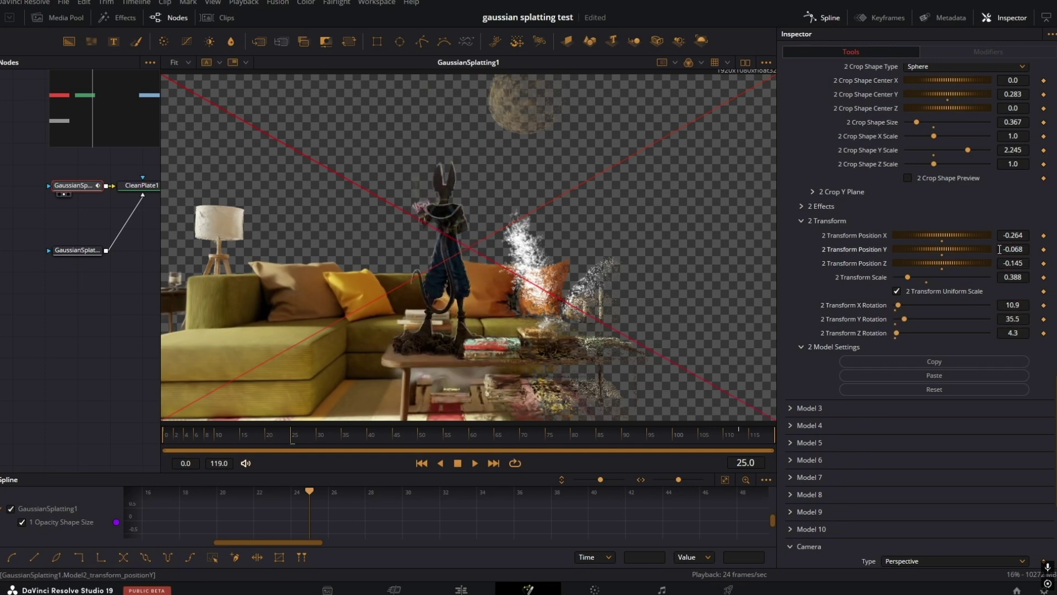
scroll(930, 307, "down", 5)
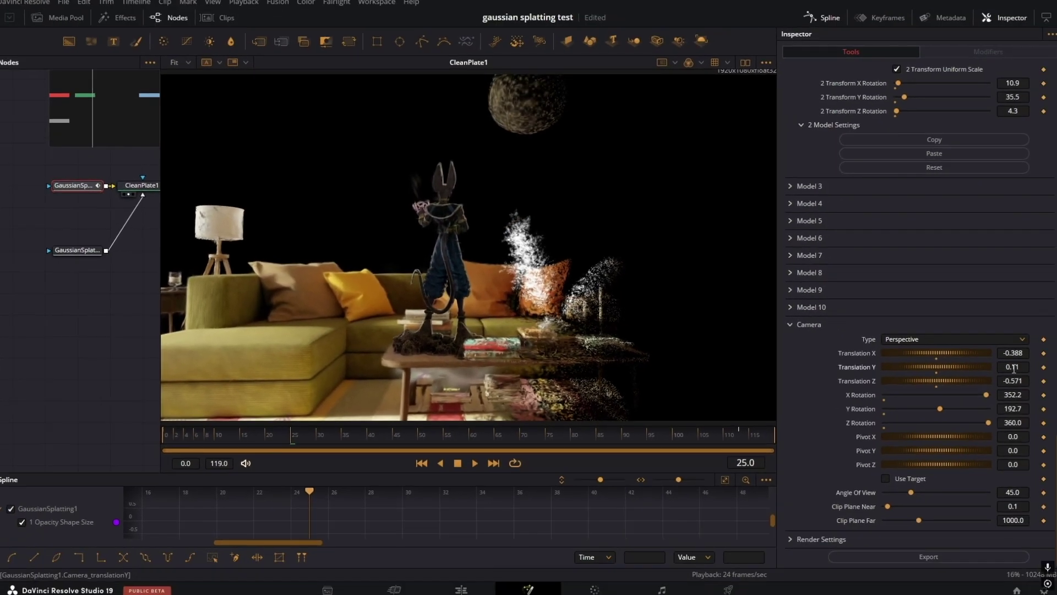
mouse_move(1013, 369)
left_mouse_down()
mouse_move(991, 368)
mouse_move(1016, 368)
mouse_move(995, 380)
mouse_move(1014, 380)
left_mouse_up()
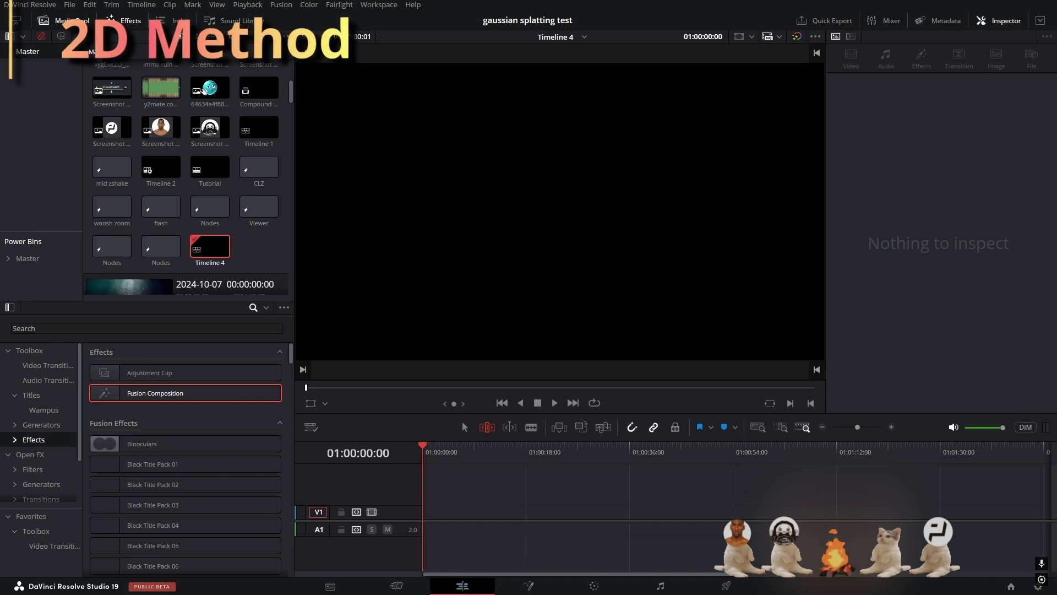
Step: Add a Fusion Composition at the start of video track 1 on Timeline 4 and open it in Fusion
left_click_drag(231, 394, 415, 522)
left_click(447, 443)
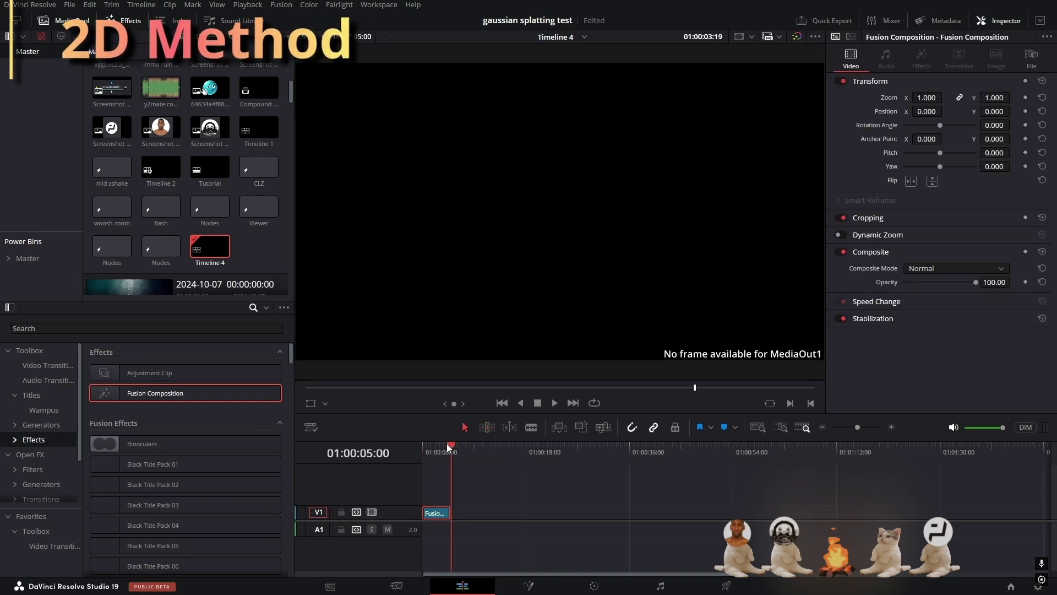
left_click(435, 512)
key("shift+5")
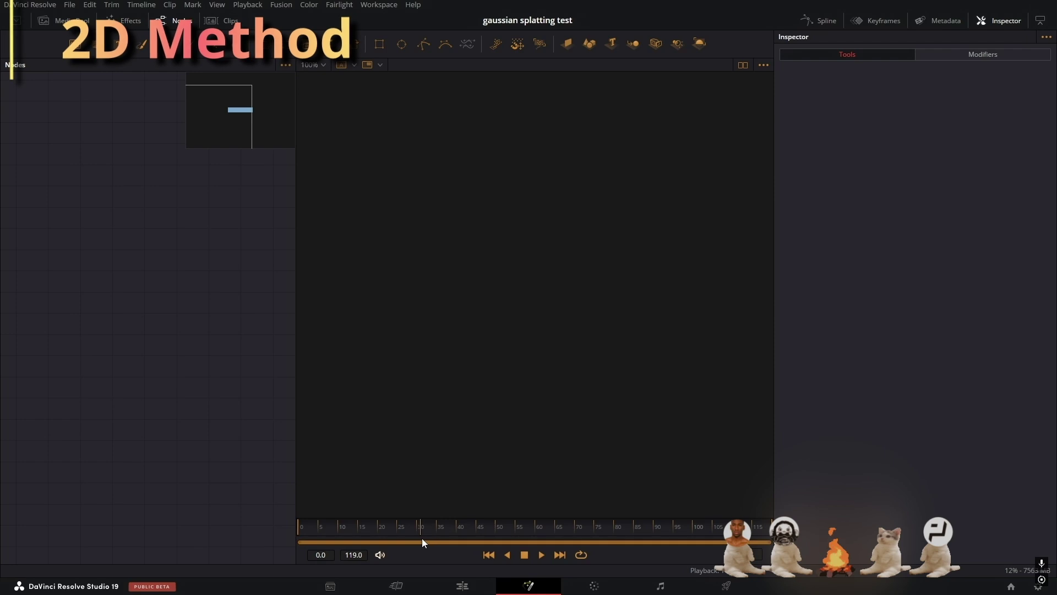
Step: Open the girl 4k_240.mov clip from the timeline in Fusion and add a Time Stretcher after MediaIn1
key("shift+4")
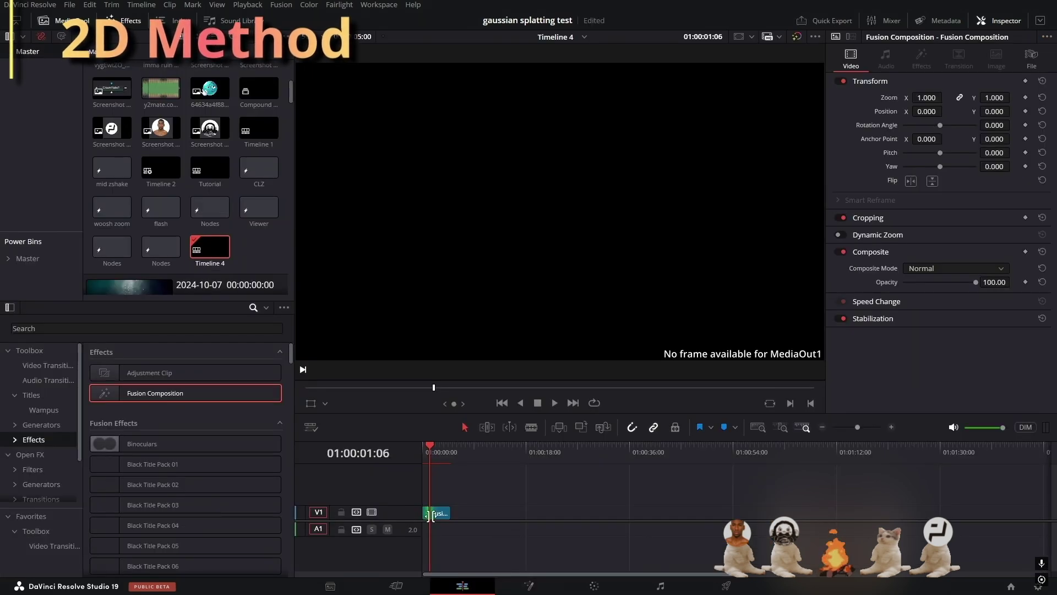
key("shift+5")
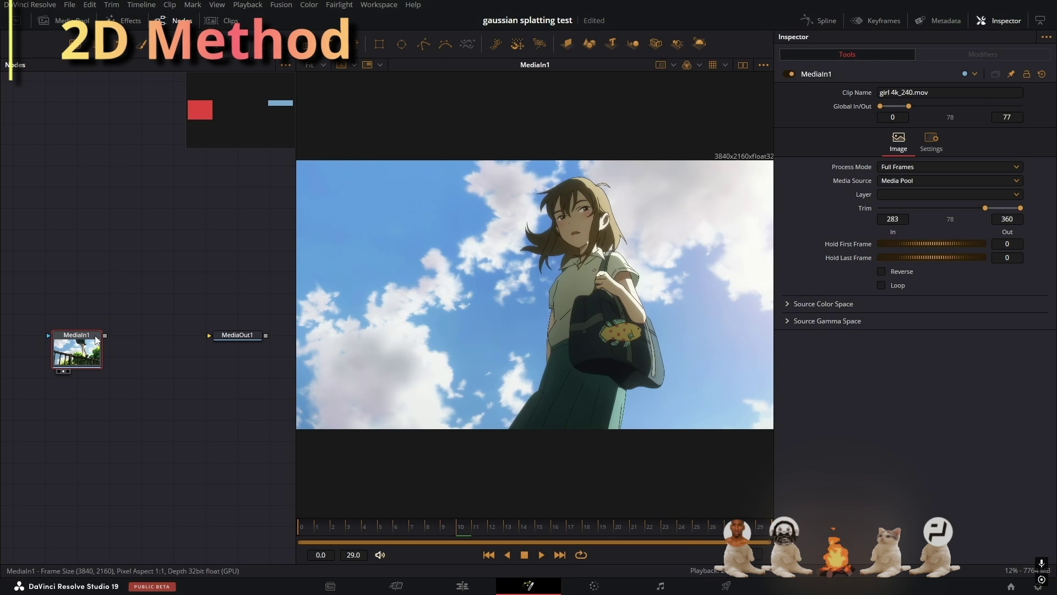
key("shift+space")
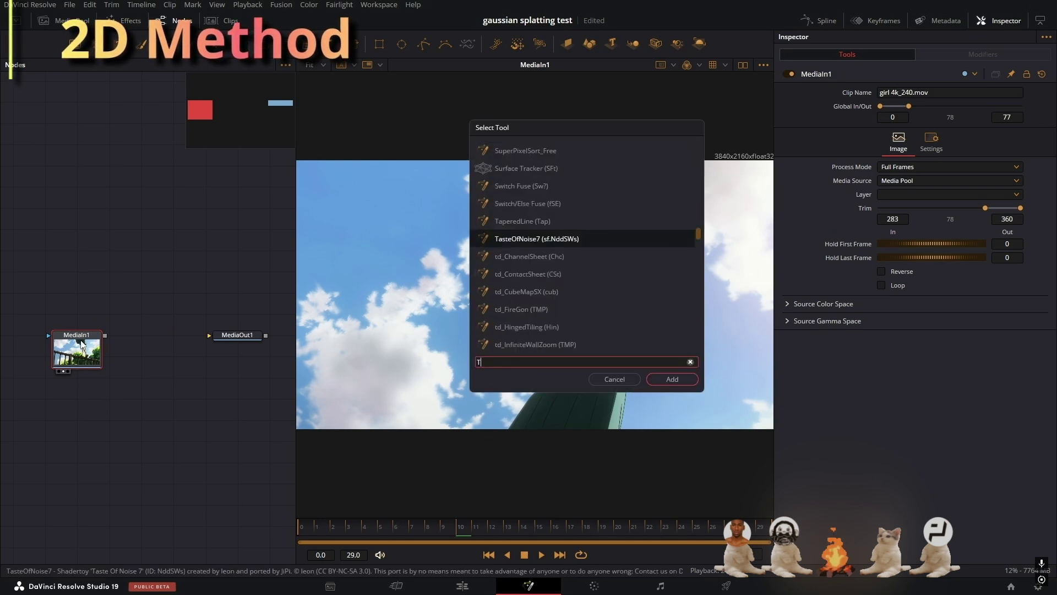
type("TIMESTR")
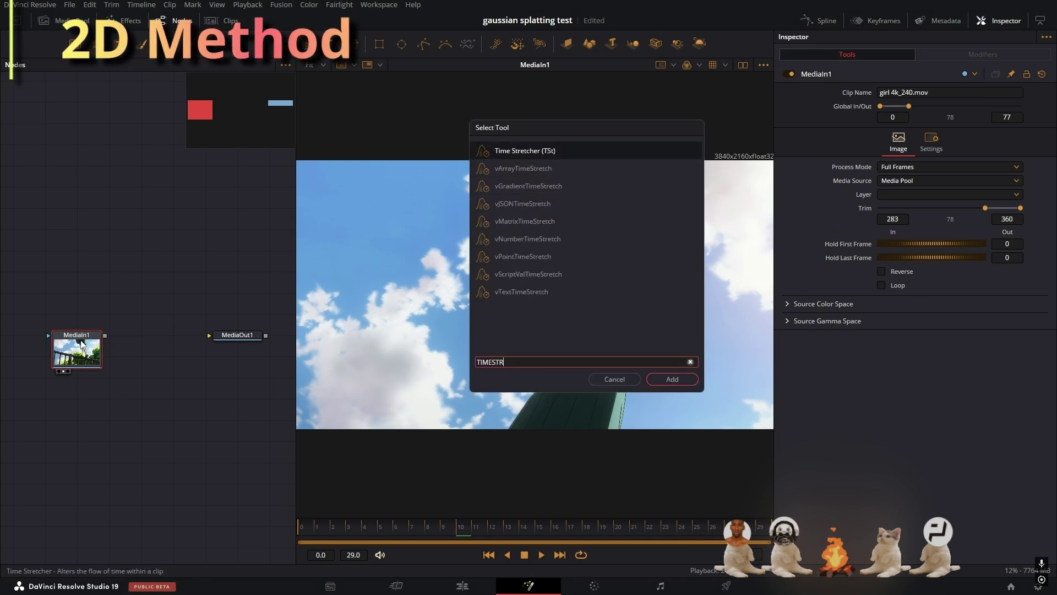
key("Return")
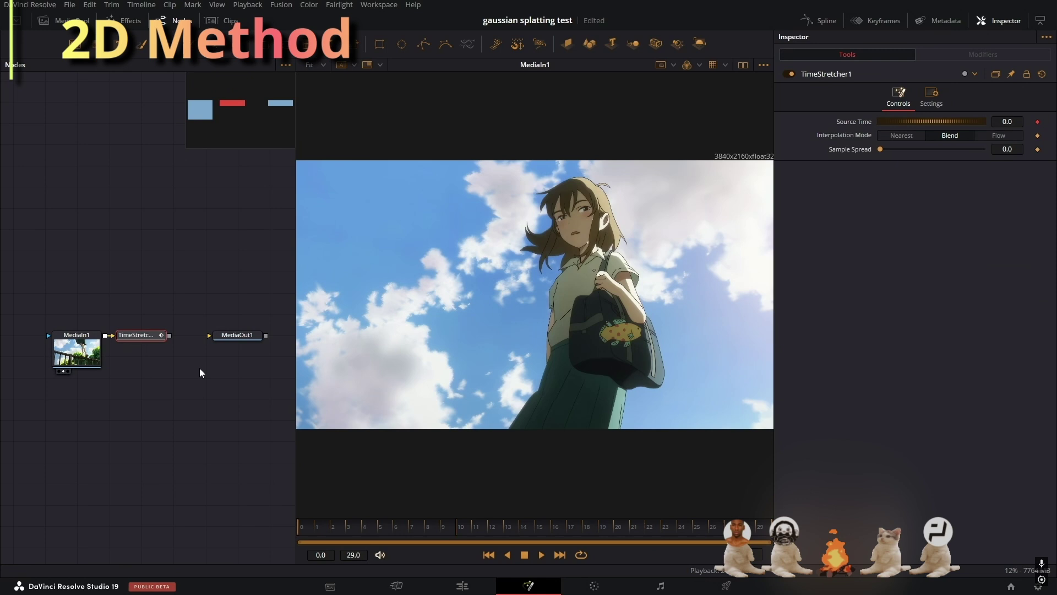
Step: View the Time Stretcher's output, make room in the node chain and add a DVE between the Time Stretcher and MediaOut1
left_click(127, 343)
left_click_drag(83, 346, 51, 346)
left_click_drag(149, 336, 117, 337)
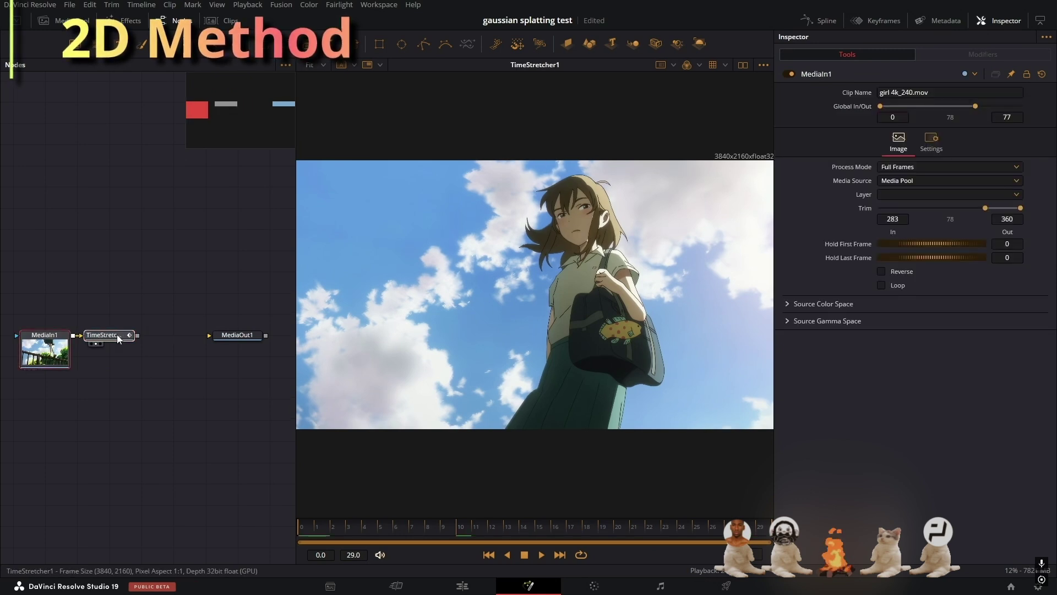
key("shift+space")
type("DVE")
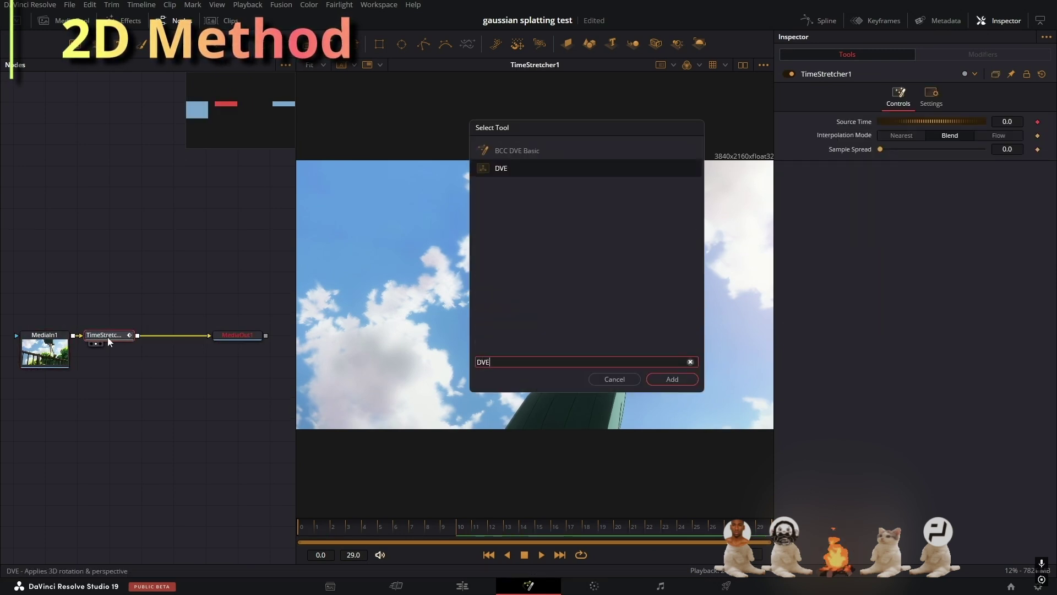
key("Return")
Step: Animate the DVE's Y rotation with the Anim Curves modifier and view the rotating image at MediaOut1, moving that node further from the DVE
right_click(1013, 224)
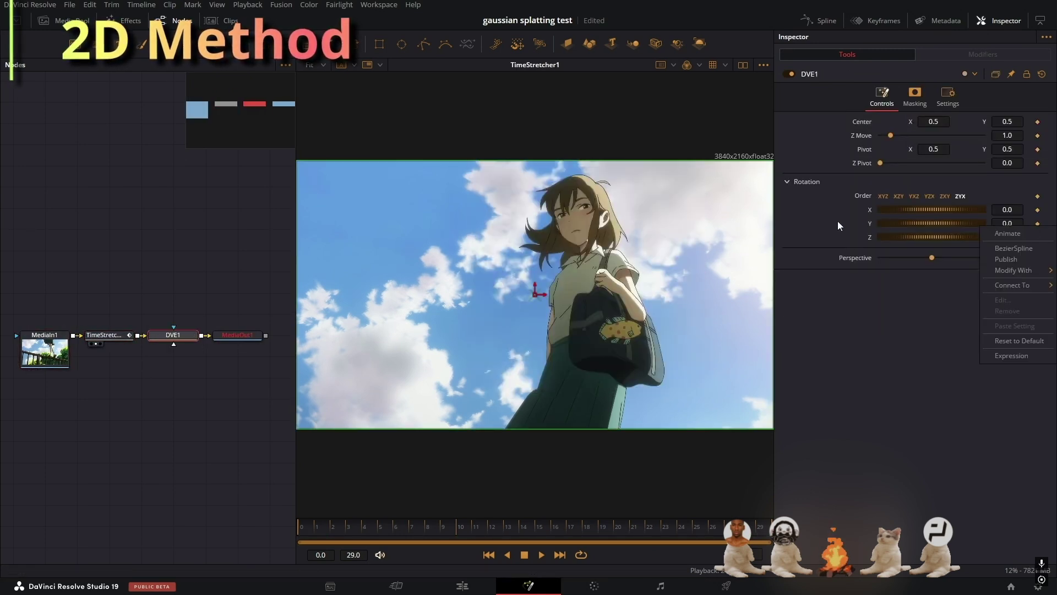
mouse_move(994, 270)
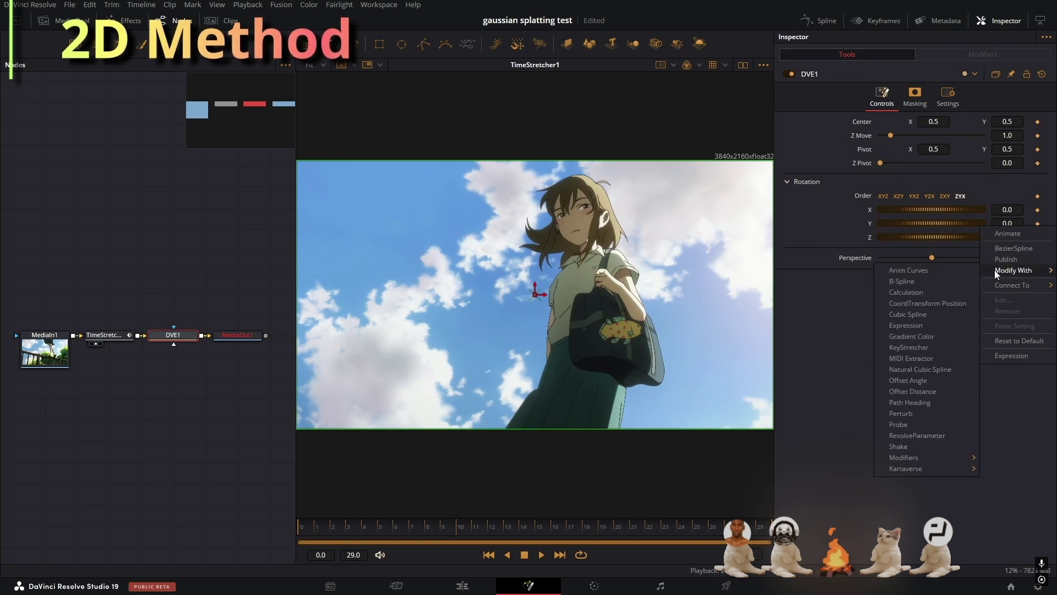
left_click(959, 283)
key("1")
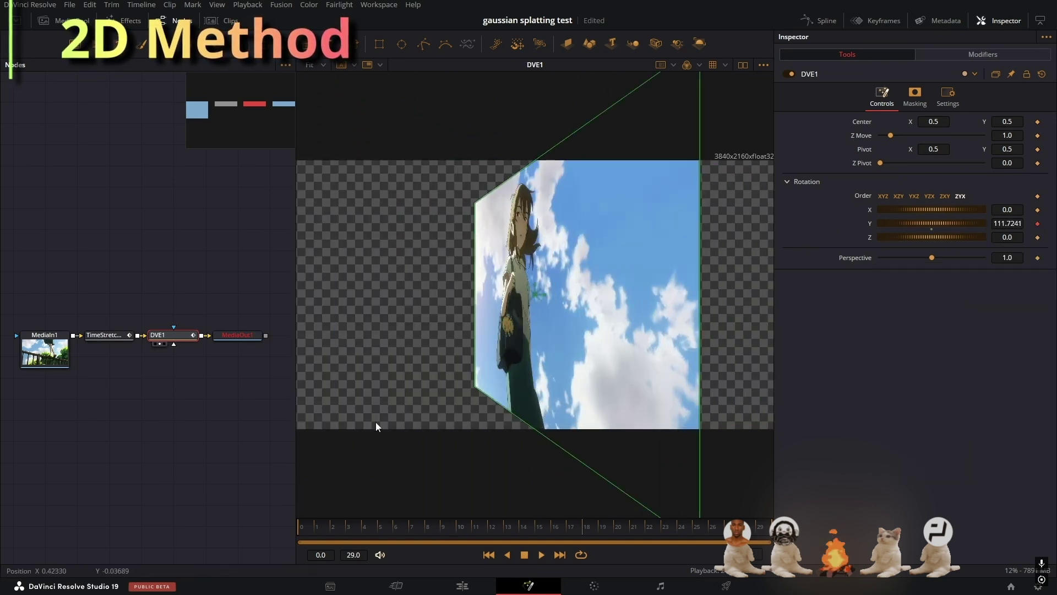
left_click_drag(237, 335, 269, 334)
key("1")
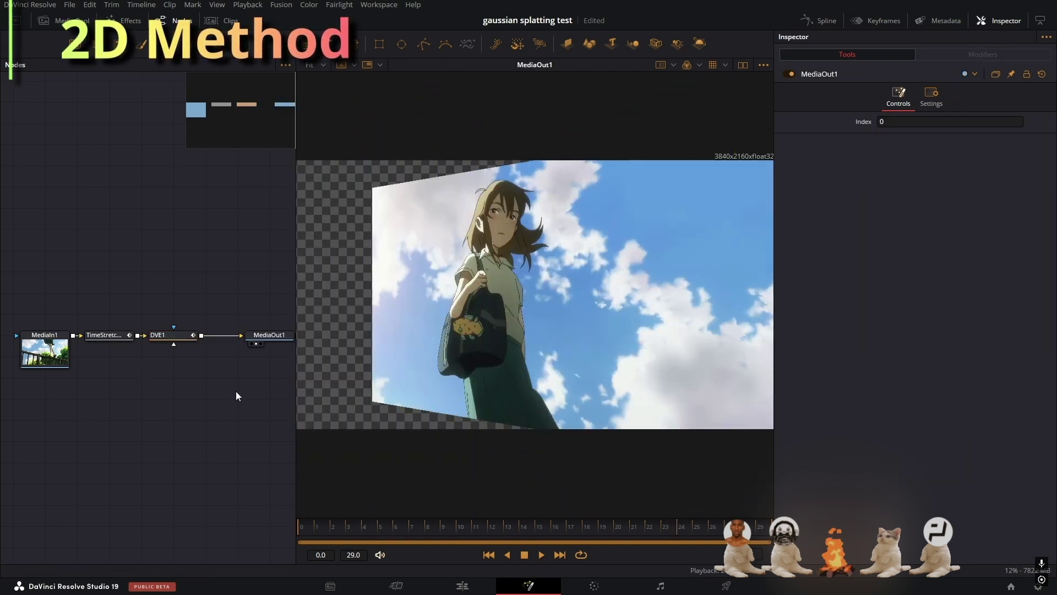
Step: Add a Saver node fed by the DVE's output and view it
key("shift+space")
type("saver")
key("Return")
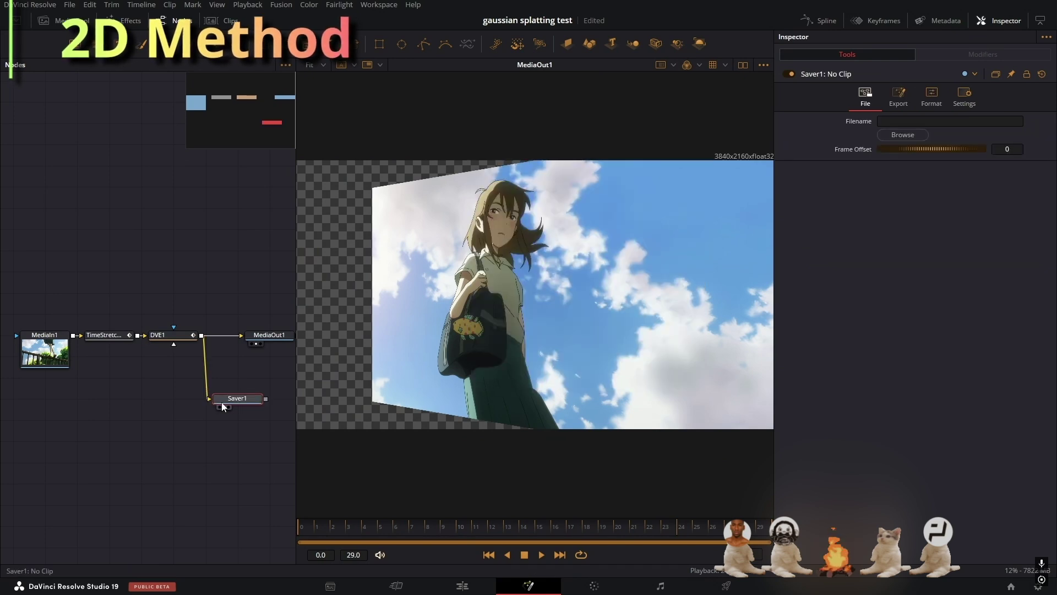
key("2")
Step: Set the Saver's output to framer.exr in a new Downloads folder named tut, and render all savers
left_click(902, 135)
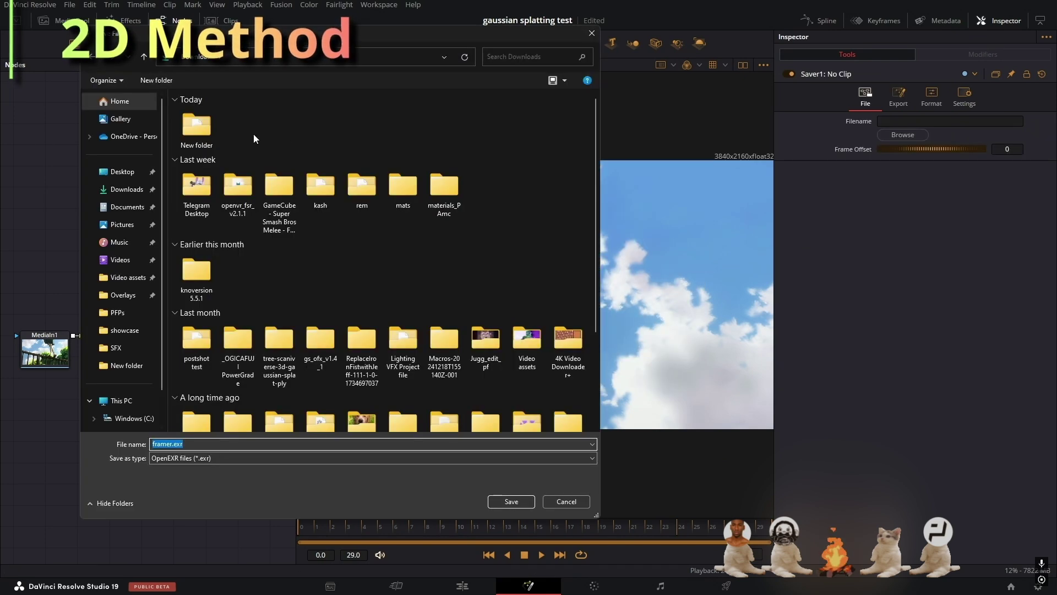
right_click(242, 129)
mouse_move(297, 258)
left_click(396, 260)
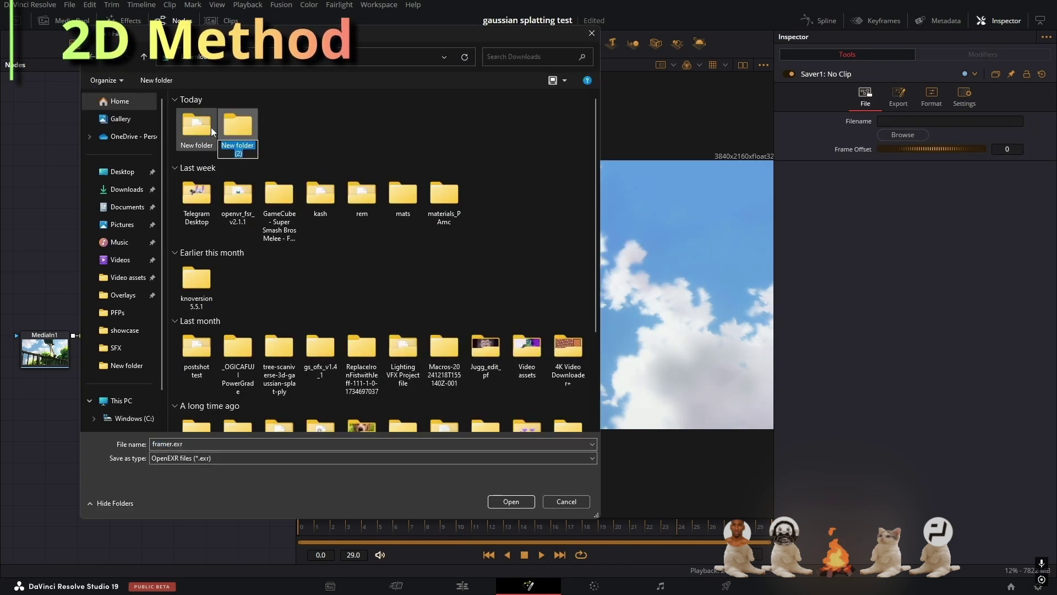
type("tut")
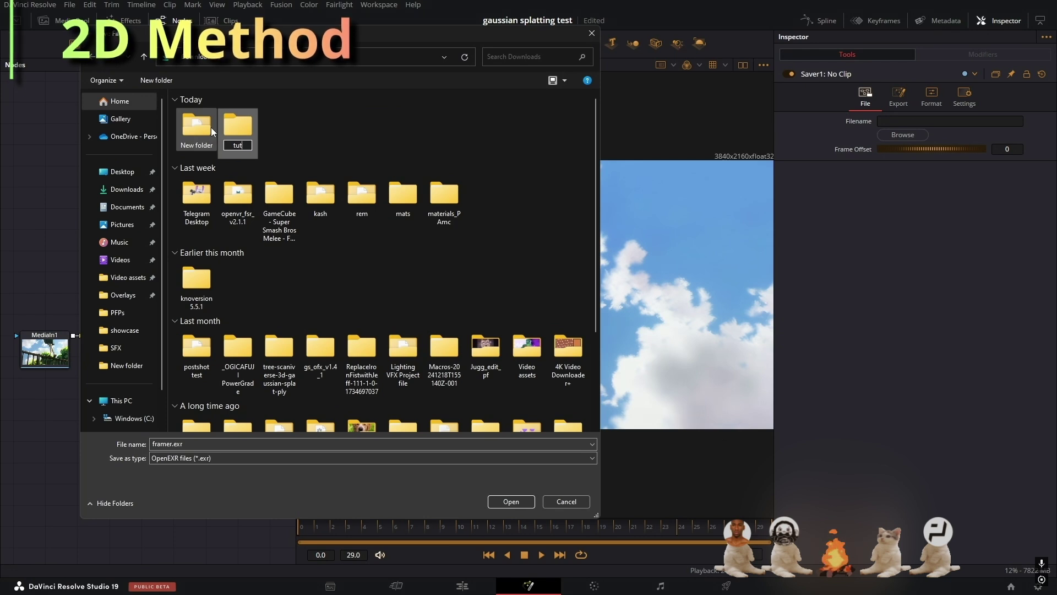
key("Return")
key("Return")
key("Return")
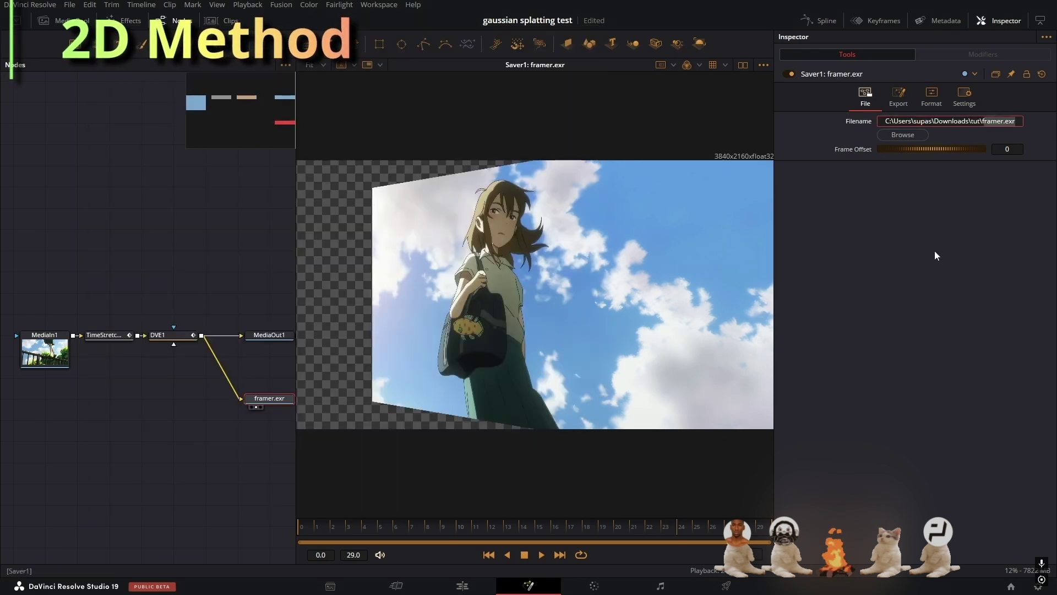
left_click(281, 4)
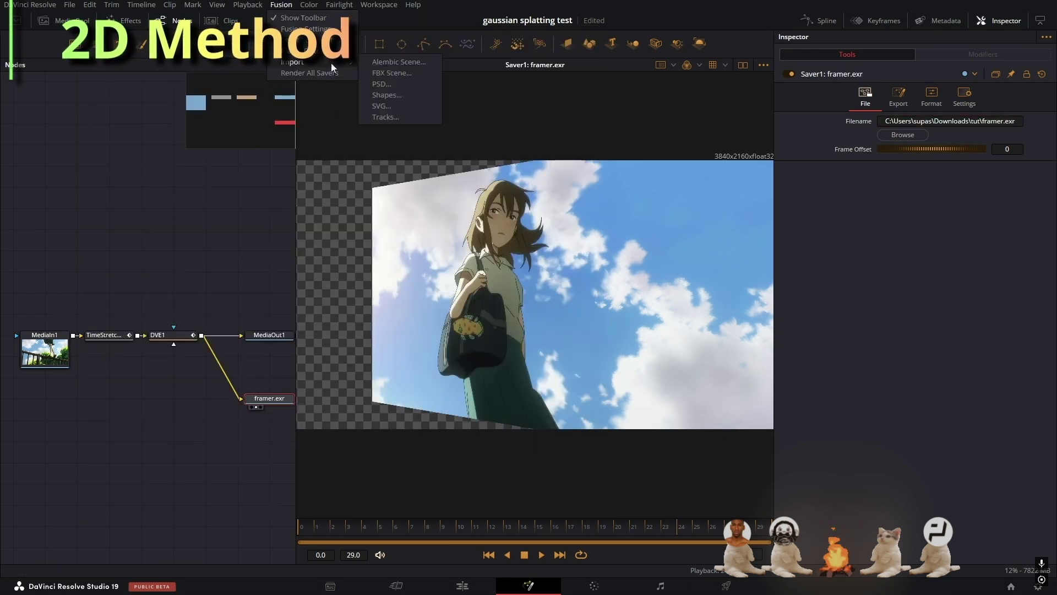
left_click(305, 73)
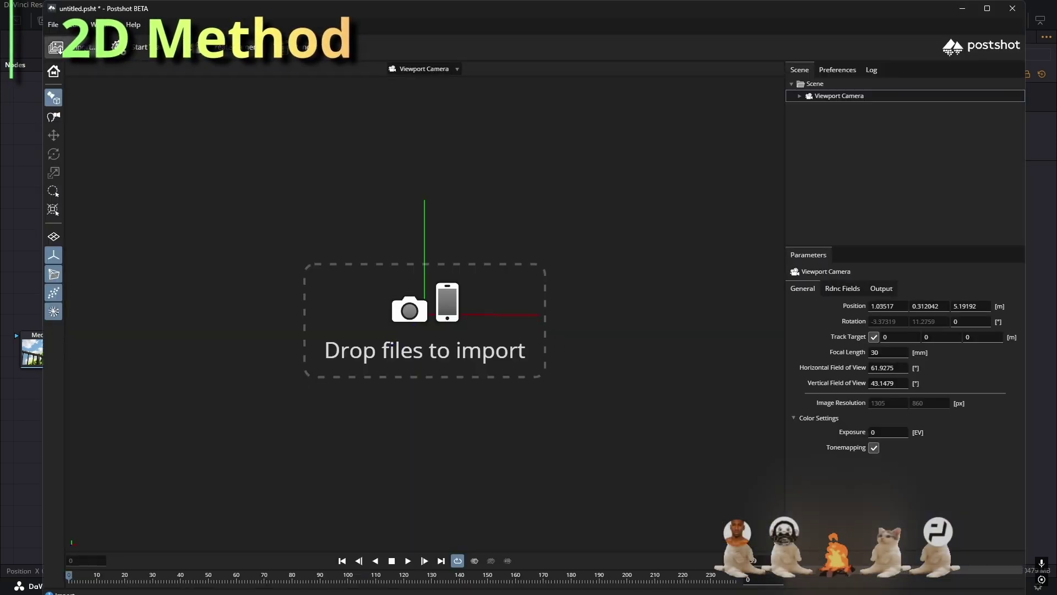
Step: Switch to Postshot, import all the framer EXR frames from the tut folder and start training with the Splat MCMC profile and default settings
left_click(72, 47)
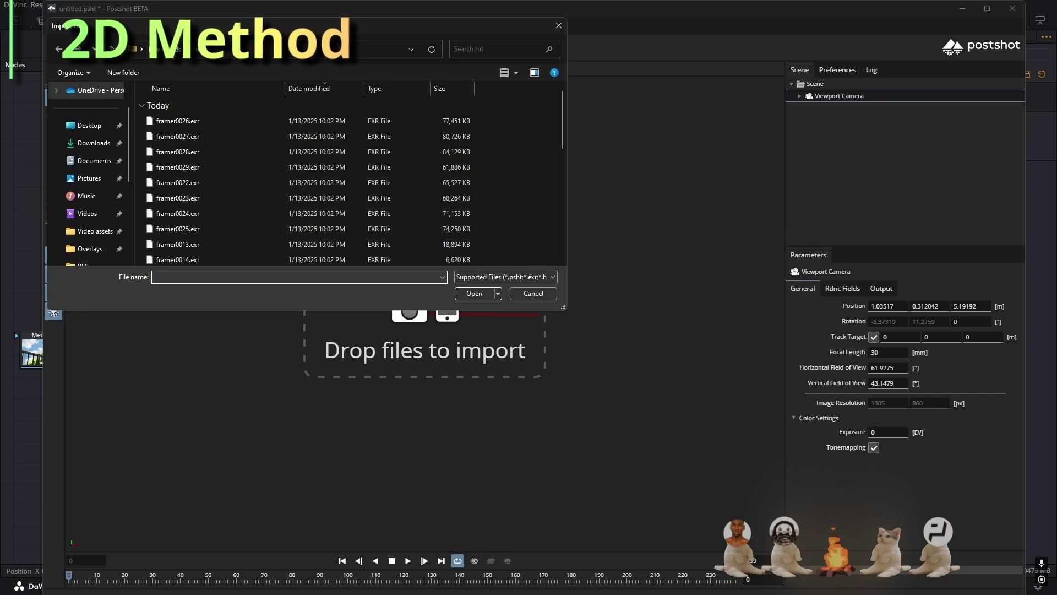
left_click(164, 49)
double_click(246, 117)
left_click(213, 217)
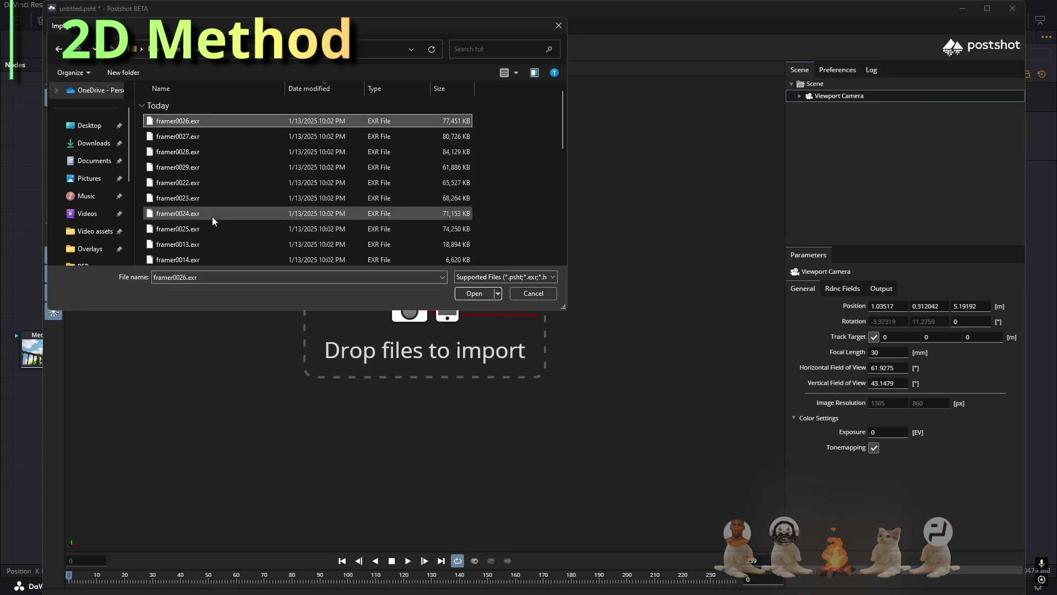
scroll(213, 220, "down", 3)
key("ctrl+a")
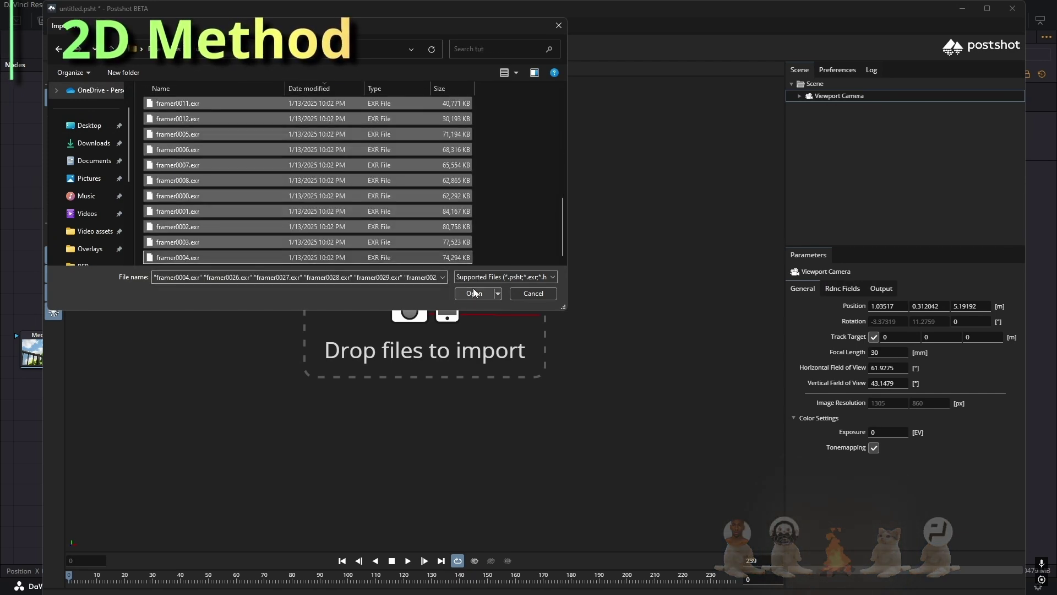
left_click(474, 293)
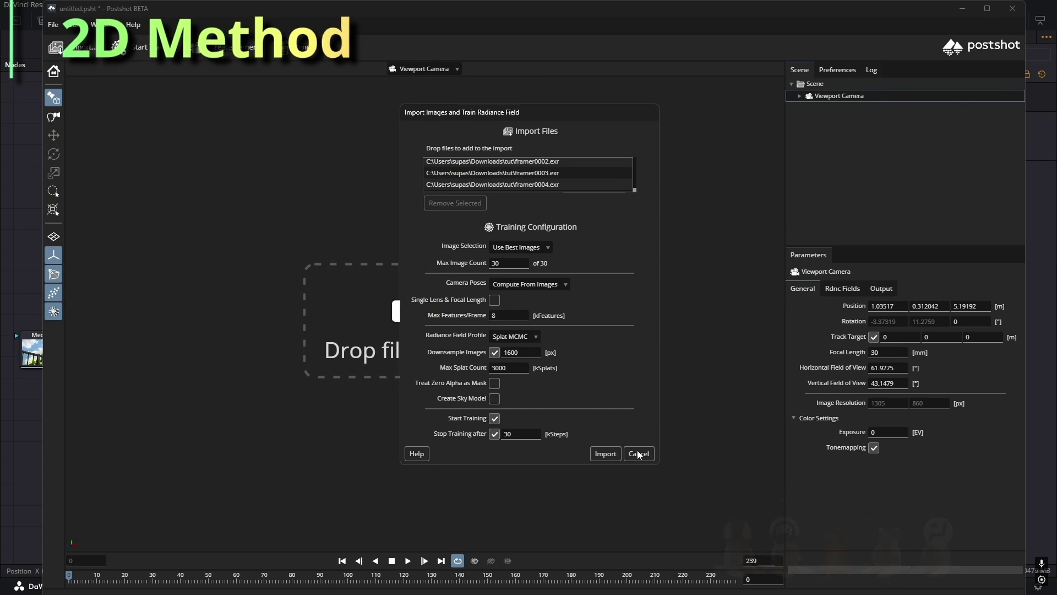
left_click(605, 453)
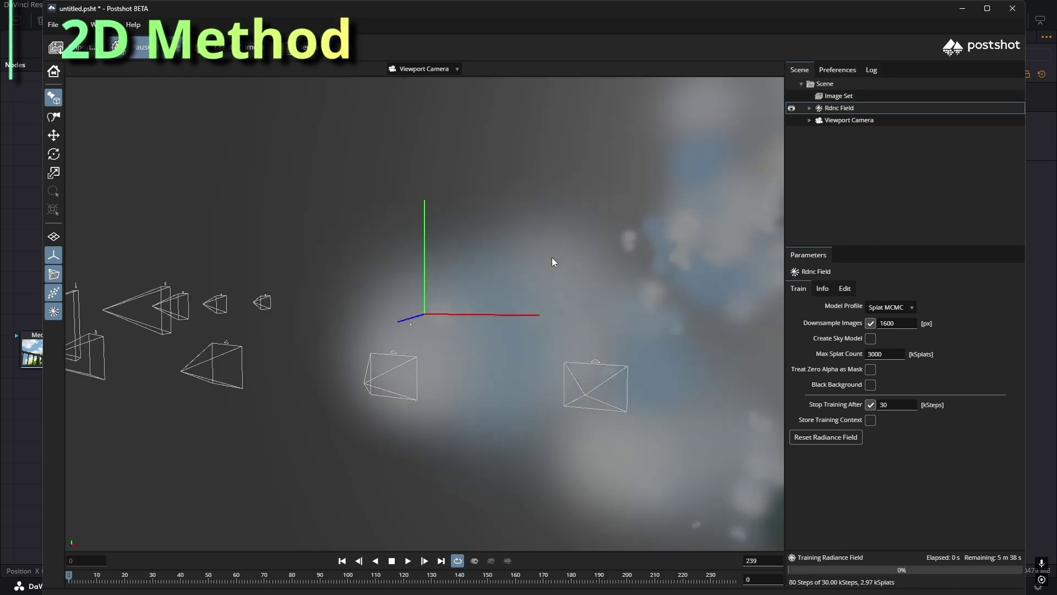
Step: Inspect the radiance field while it trains and turn on Tonemapping for the Viewport Camera
left_click_drag(552, 257, 321, 249)
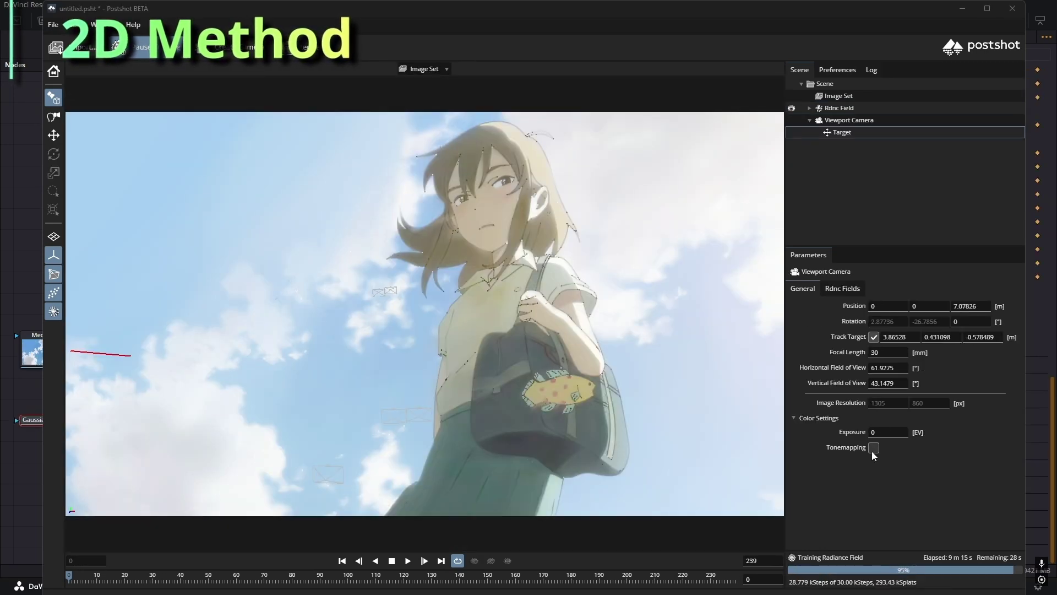
left_click(873, 448)
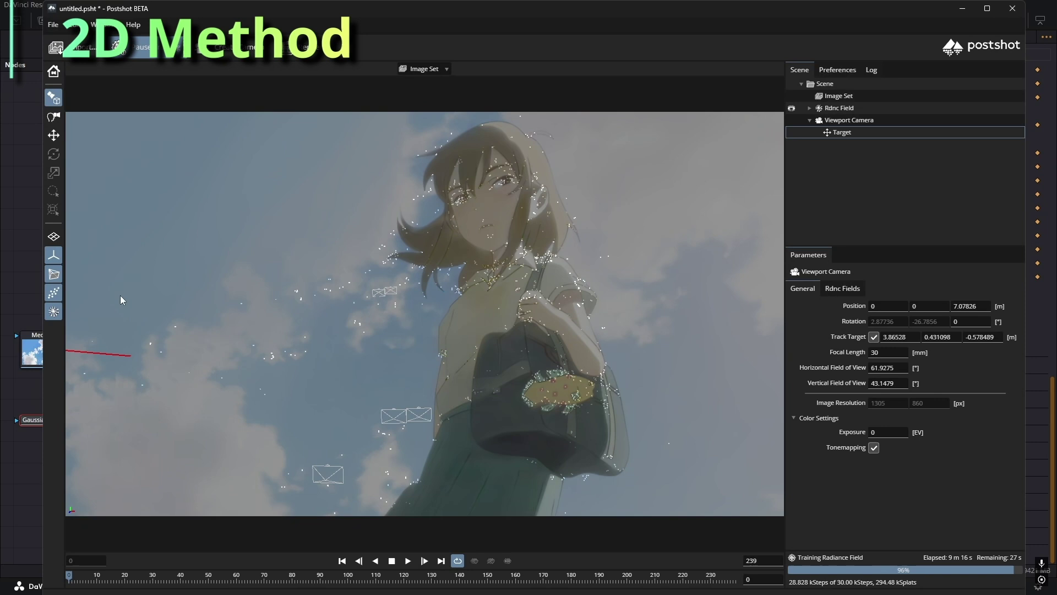
Step: Turn off Tonemapping for the Viewport Camera and view the scene through the Image Set
left_click(873, 447)
left_click(873, 447)
left_click(874, 447)
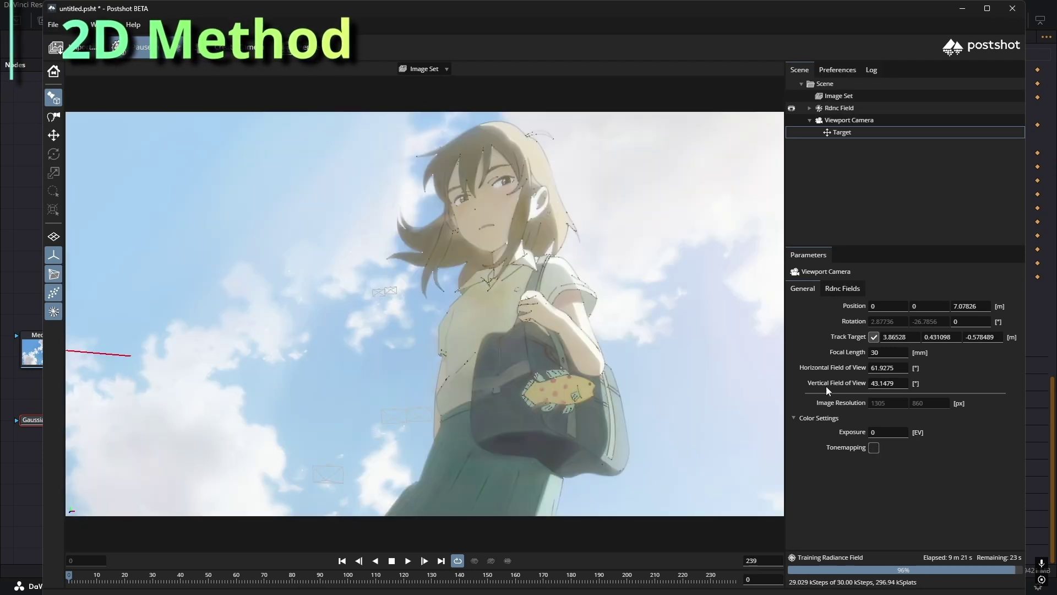
left_click(837, 122)
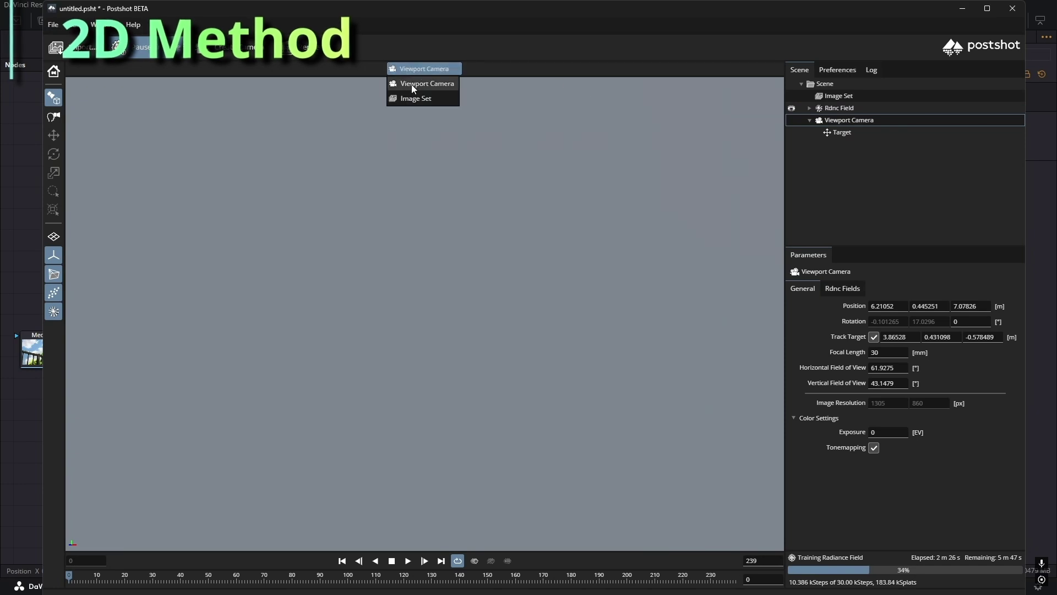
left_click(414, 98)
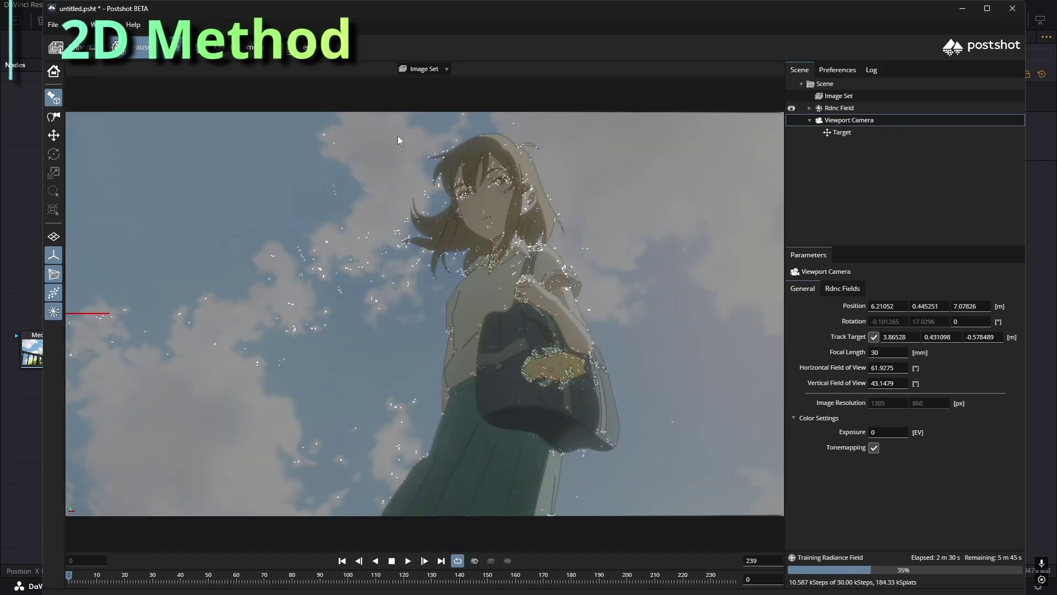
Step: Export the trained splat model from Postshot
left_click(53, 24)
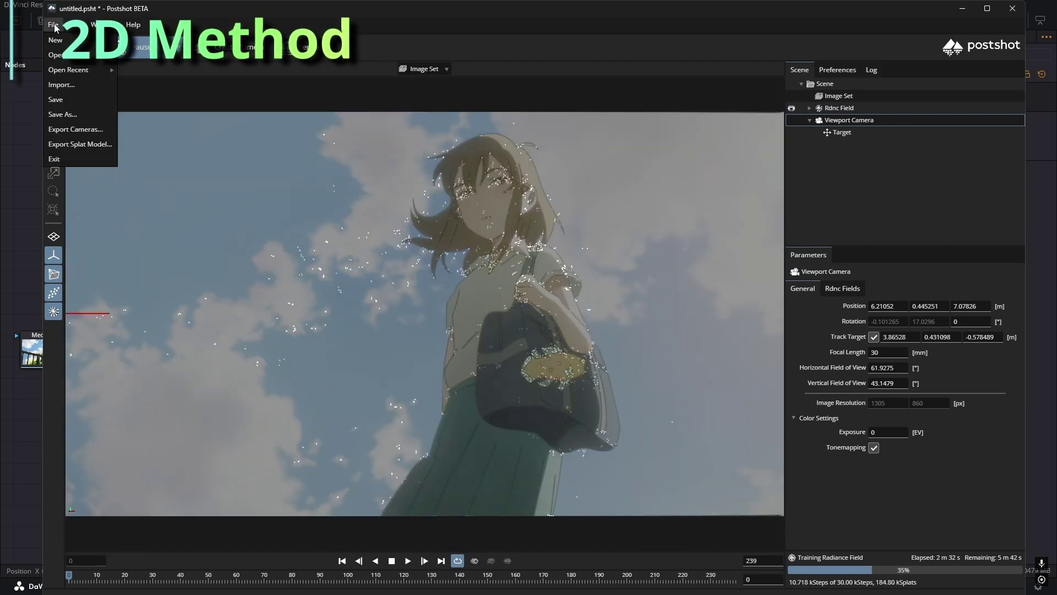
left_click(68, 130)
left_click(63, 144)
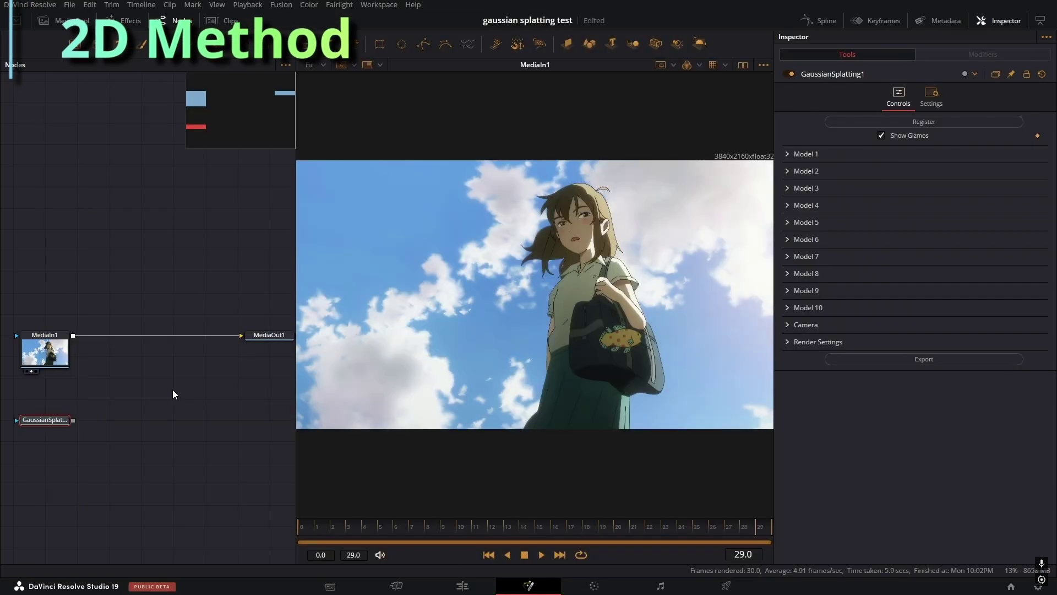
Step: Switch to Fusion, insert a Merge node between MediaIn1 and MediaOut1 with GaussianSplatting1 as its foreground, and view it
left_click(173, 390)
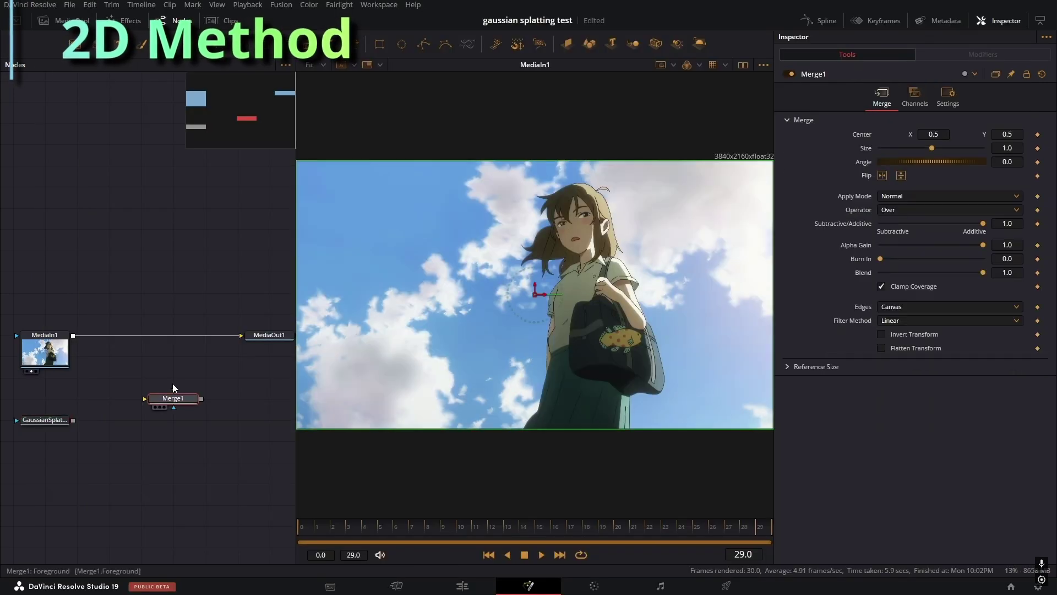
left_click_drag(179, 402, 147, 339)
left_click_drag(73, 419, 91, 390)
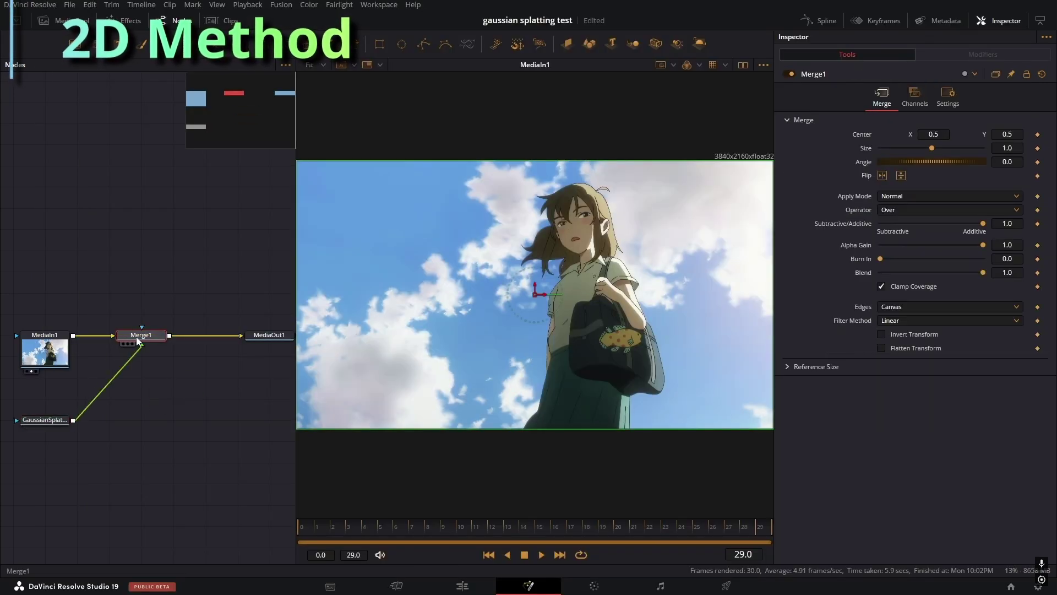
left_click_drag(138, 341, 141, 343)
key("1")
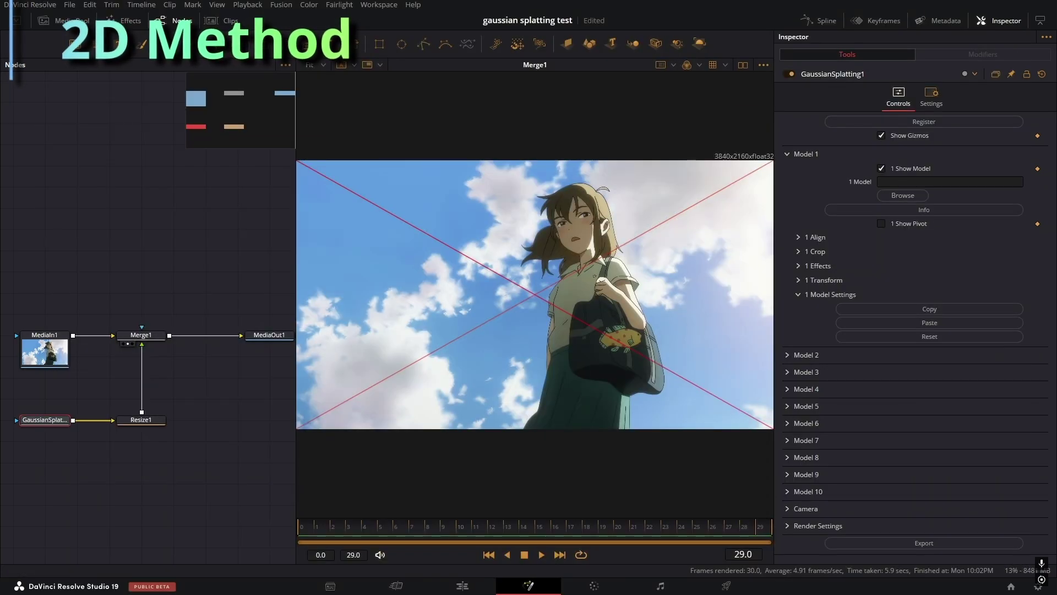
Step: Load girl.ply from the Downloads folder as Model 1 of the GaussianSplatting1 node
key("alt+Tab")
left_click_drag(508, 222, 939, 186)
left_click_drag(939, 187, 941, 182)
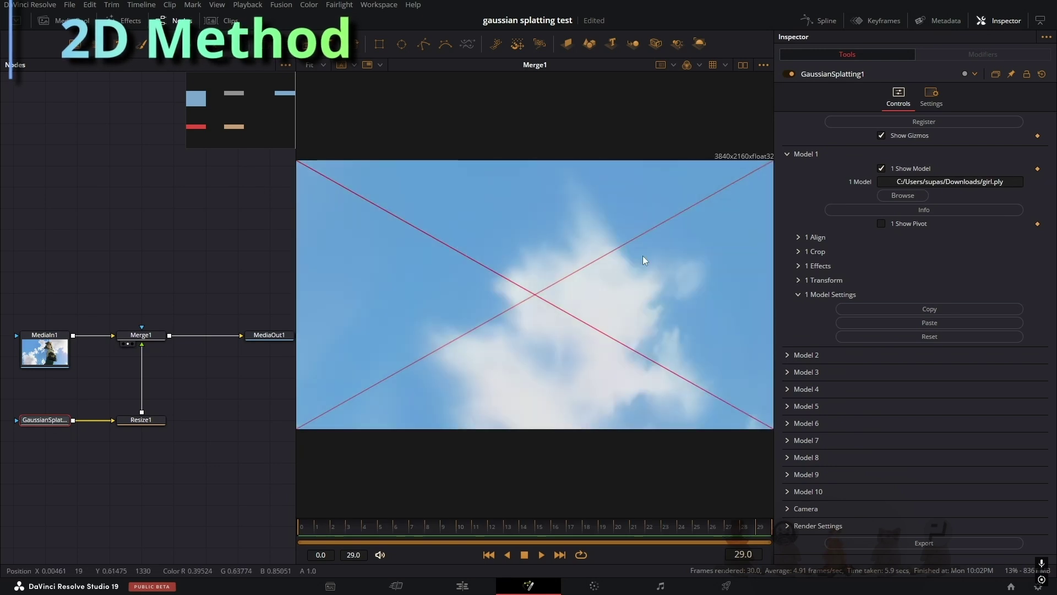
Step: Shift Model 1 with its Align anchor point and lower the Merge1 Blend to 0.813 to reveal the background clip
left_click(798, 237)
left_click_drag(910, 281, 938, 278)
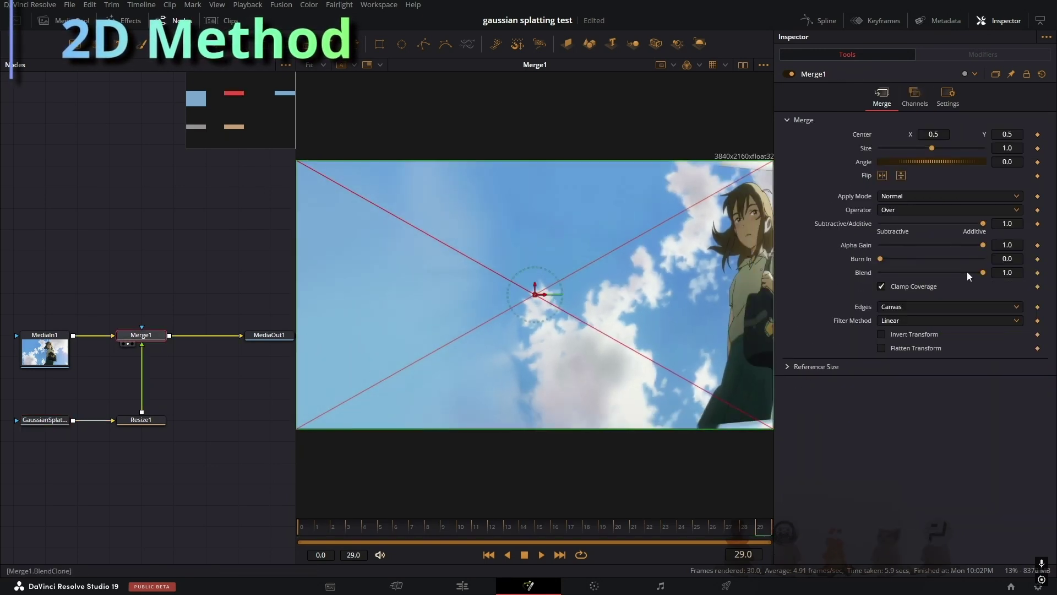
left_click_drag(967, 272, 963, 272)
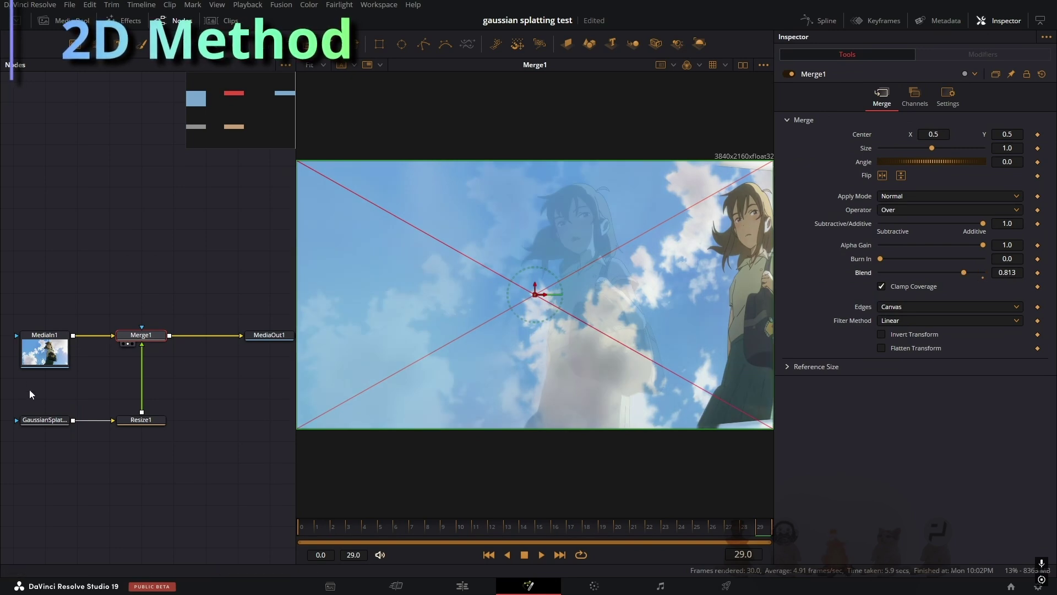
Step: Match Model 1 to the background clip with Align anchor point X 5.088, Y 0.028, Z 3.822 and Y rotation 342.4
left_click(41, 419)
left_click_drag(1006, 251, 1038, 251)
left_click_drag(997, 282, 991, 282)
mouse_move(1002, 306)
left_mouse_down()
mouse_move(1011, 306)
mouse_move(1002, 307)
left_mouse_up()
left_click_drag(1002, 320, 1028, 320)
left_click_drag(1011, 251, 1010, 251)
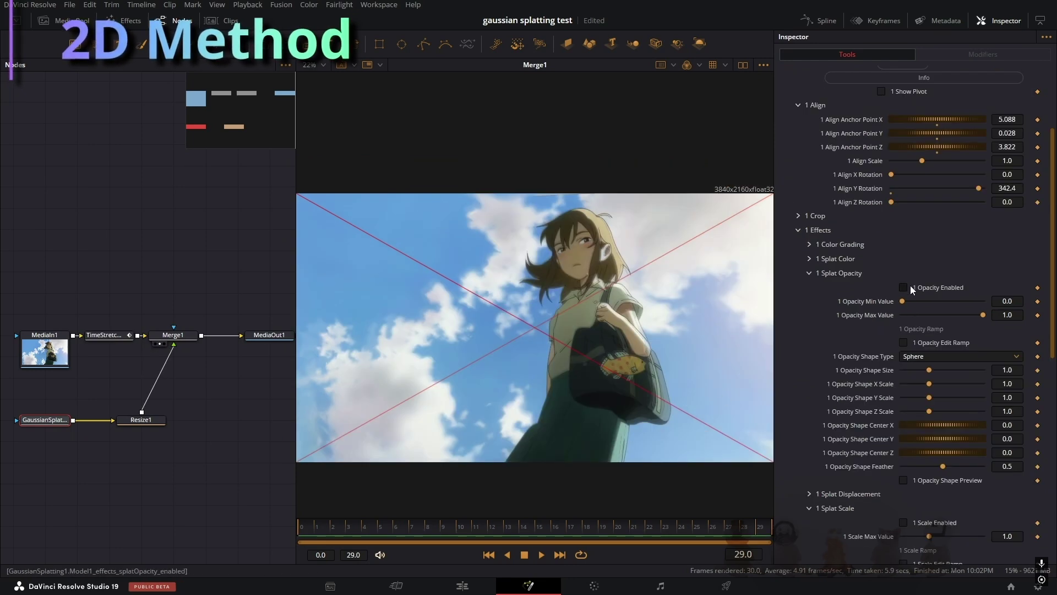
Step: Enable Model 1's Splat Opacity effect and raise its Opacity Min Value
left_click(903, 288)
scroll(897, 299, "down", 3)
left_click_drag(903, 171, 991, 173)
Step: Enable Model 1's Noise effect and set the Noise Amplitude to 2.857
scroll(913, 285, "down", 7)
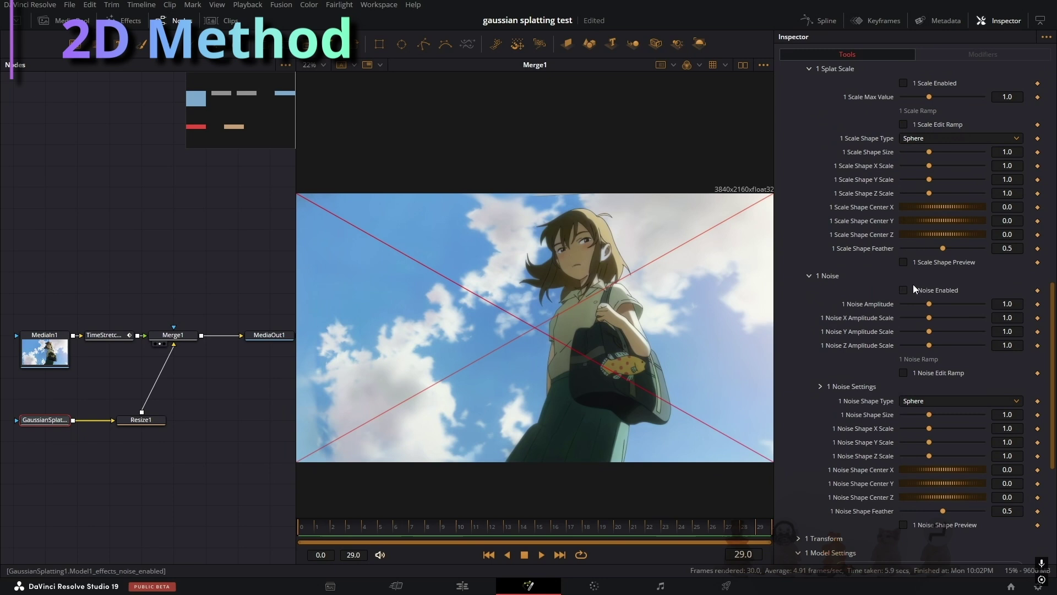
left_click(904, 289)
left_click_drag(929, 303, 978, 303)
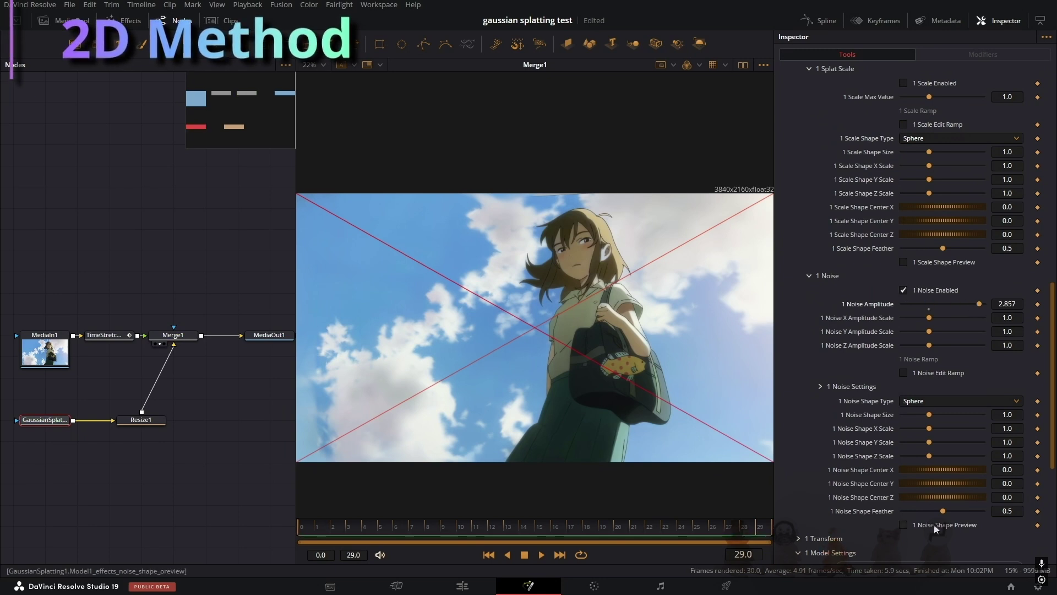
Step: Show the Noise shape preview, centre the sphere at X 0.678, Y 1.418, Z -5.329 and set its size to 2.02
left_click(904, 524)
left_click_drag(912, 497, 848, 496)
mouse_move(1007, 469)
left_mouse_down()
mouse_move(1029, 469)
mouse_move(1017, 482)
mouse_move(1041, 483)
mouse_move(987, 469)
left_mouse_up()
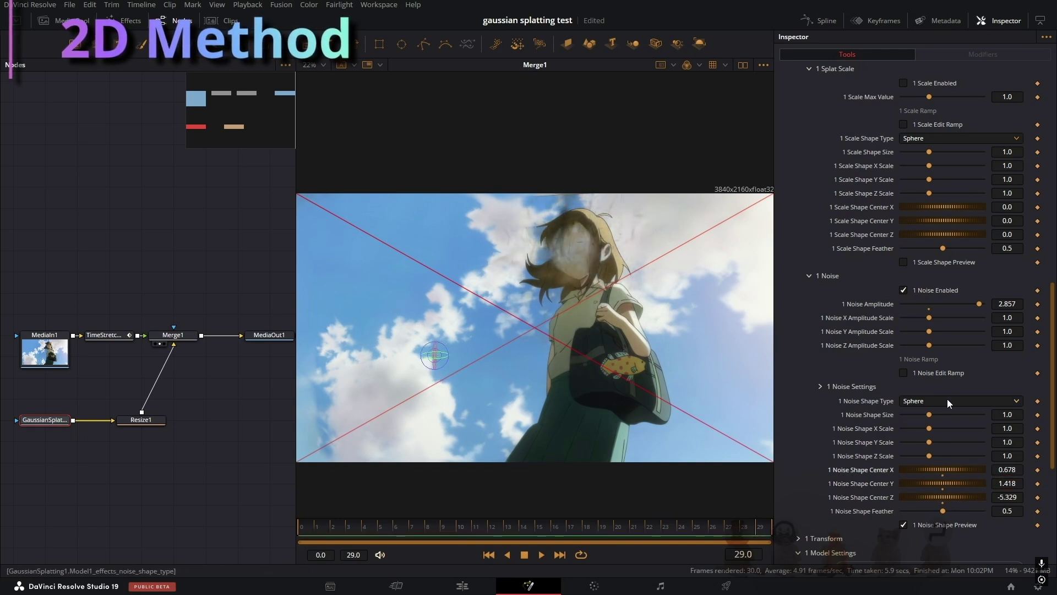
left_click_drag(929, 414, 967, 414)
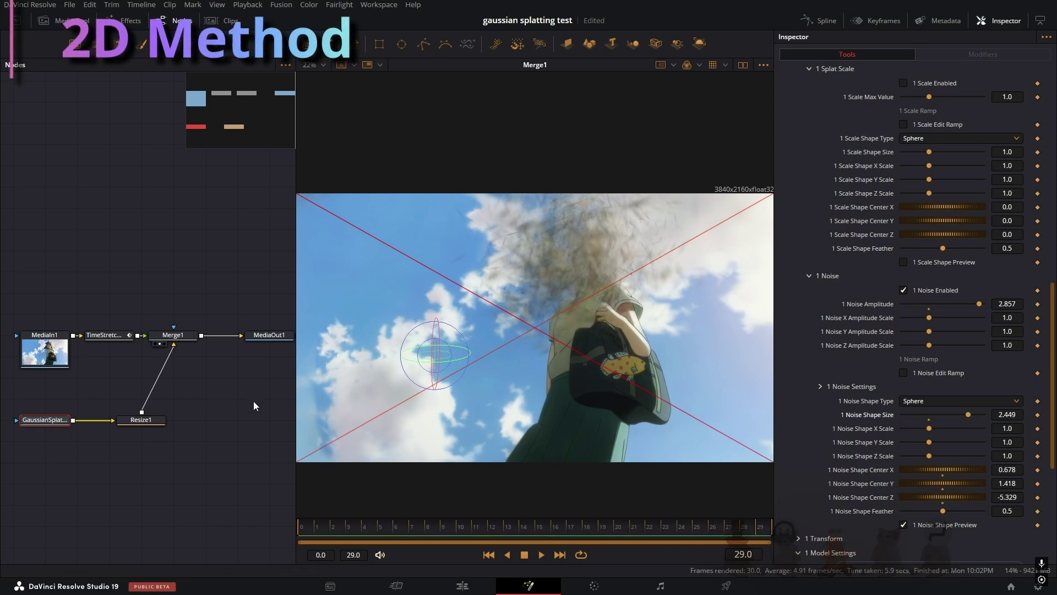
left_click_drag(968, 414, 956, 414)
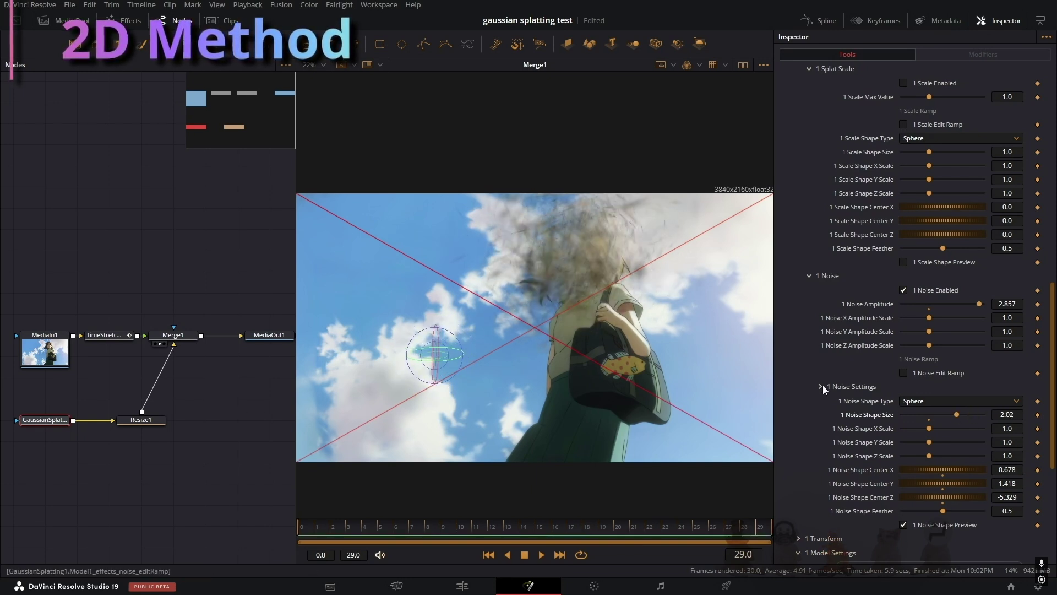